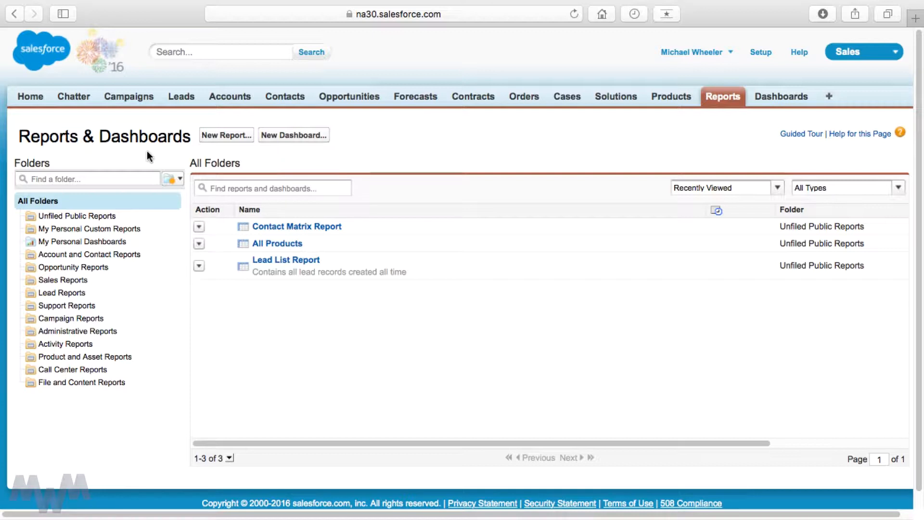
# Create a report folder labelled "Mike's Reports", keeping the auto-filled unique name, and save it.
pyautogui.click(169, 187)
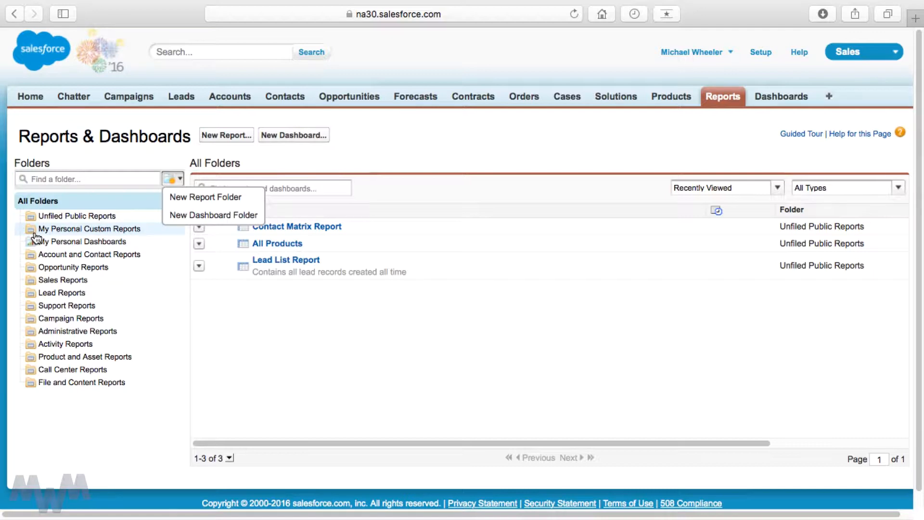
pyautogui.click(206, 197)
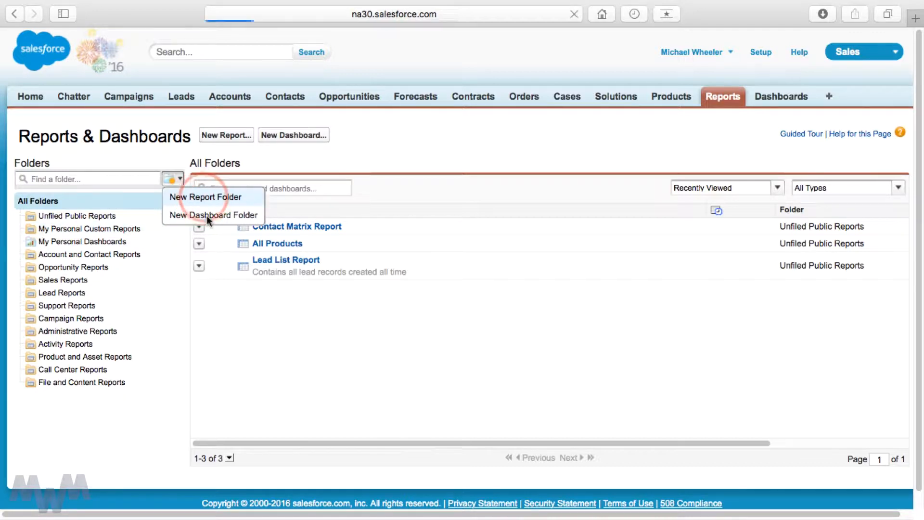
pyautogui.click(337, 218)
pyautogui.write("Mike's Reports")
pyautogui.press('Tab')
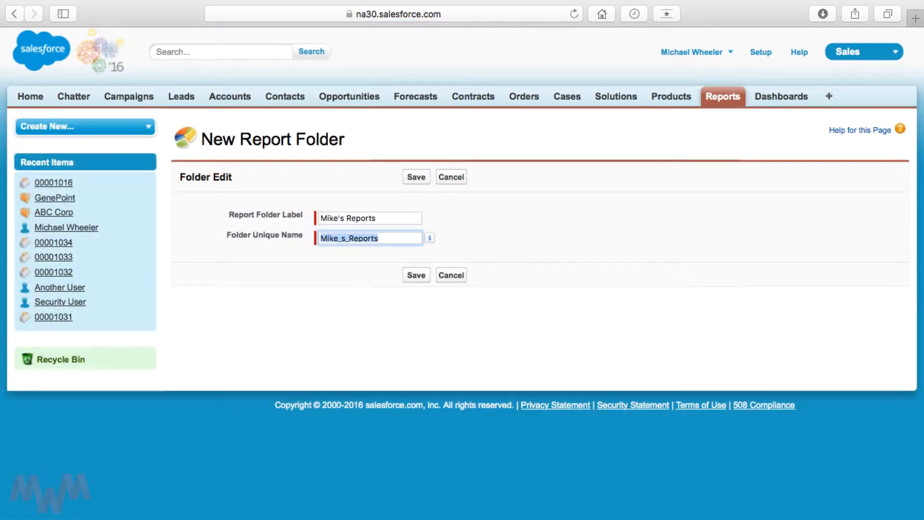
pyautogui.click(416, 275)
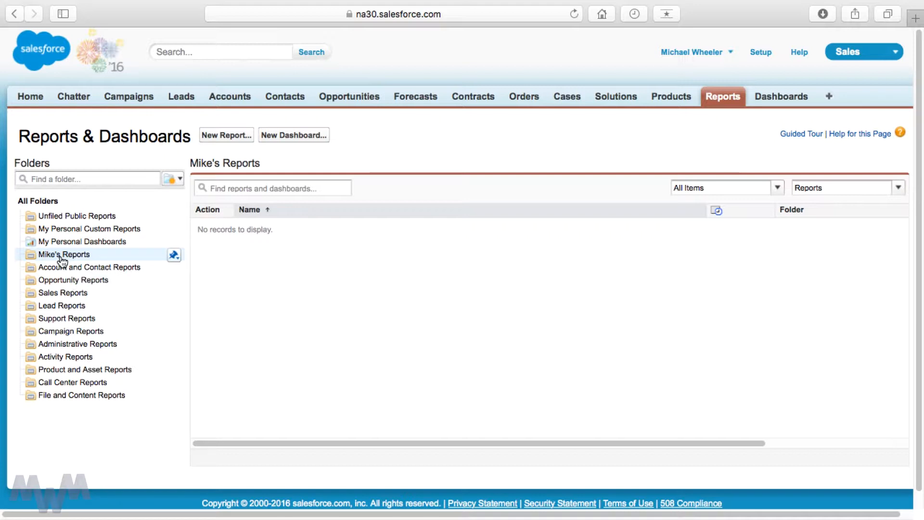
# Open the Contact Matrix Report from the recently viewed reports for customization.
pyautogui.click(71, 221)
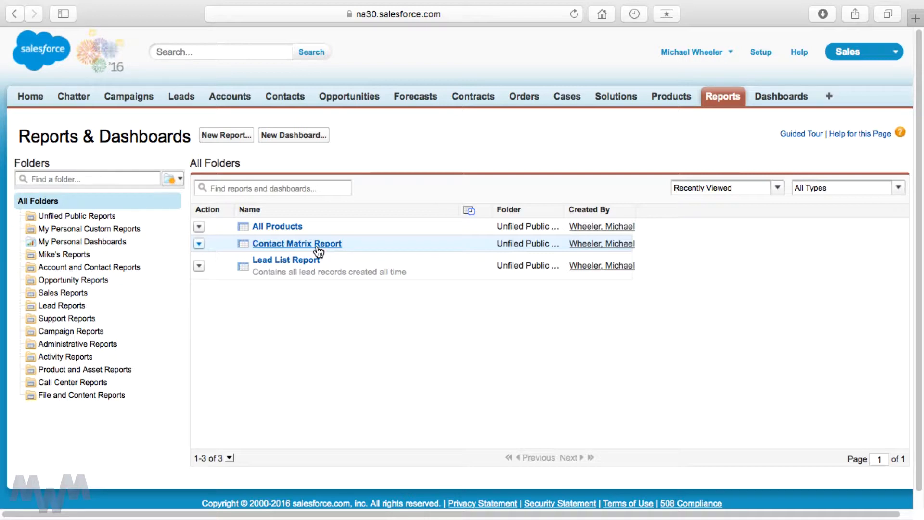
pyautogui.click(318, 244)
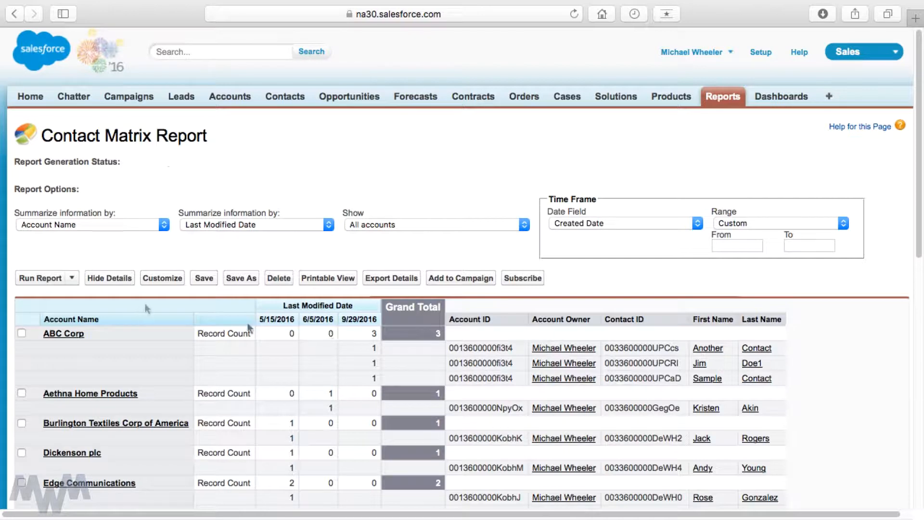
pyautogui.click(154, 282)
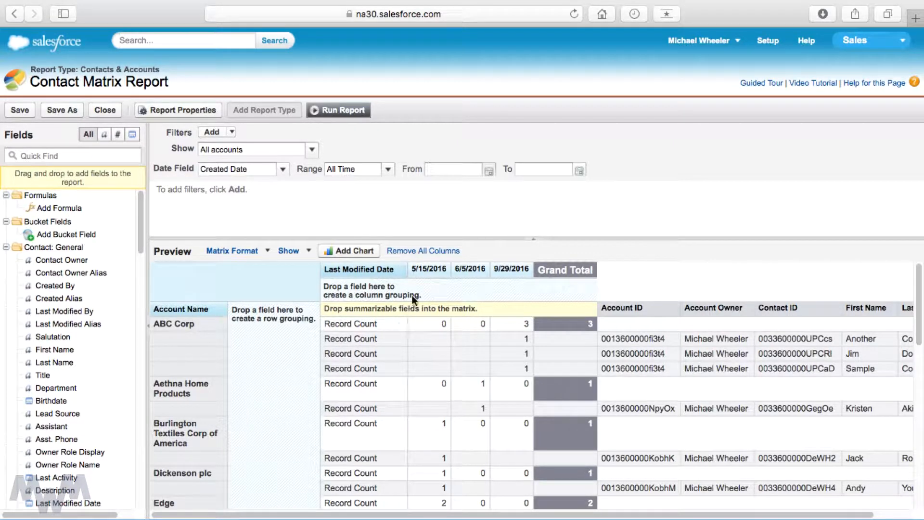
# Replace the Last Modified Date column grouping in the matrix with Lead Source.
pyautogui.moveTo(381, 272)
pyautogui.moveTo(357, 271); pyautogui.dragTo(48, 284)
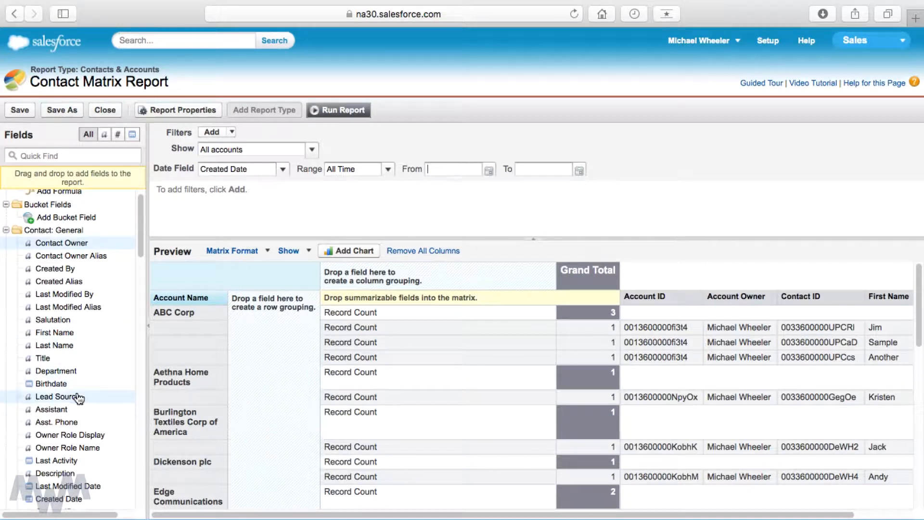
pyautogui.moveTo(76, 396); pyautogui.dragTo(368, 270)
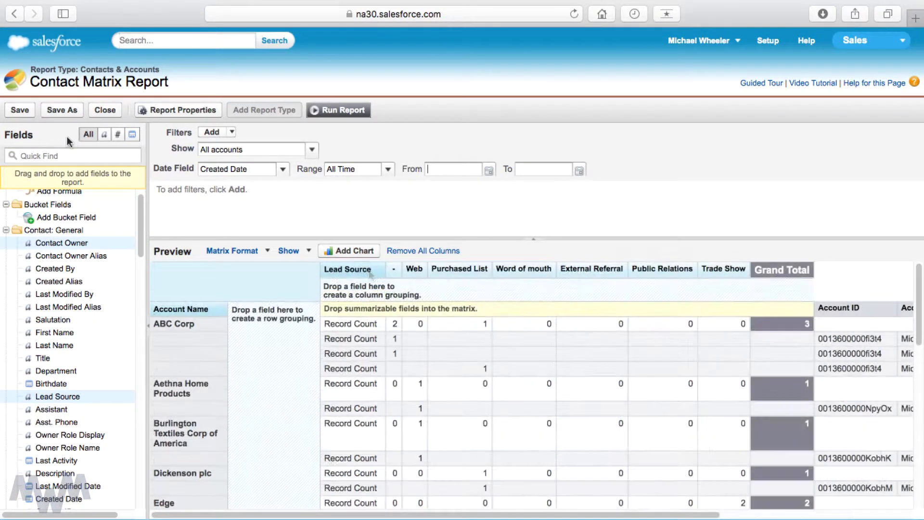
# Save the report as "Contacts Matrix Grouped By Lead Source" in the Mike's Reports folder and run it.
pyautogui.click(62, 111)
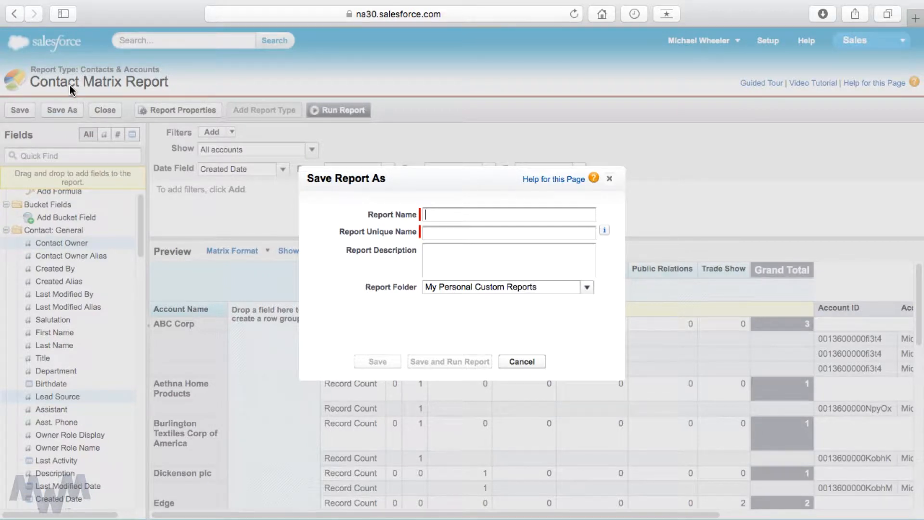
pyautogui.click(588, 288)
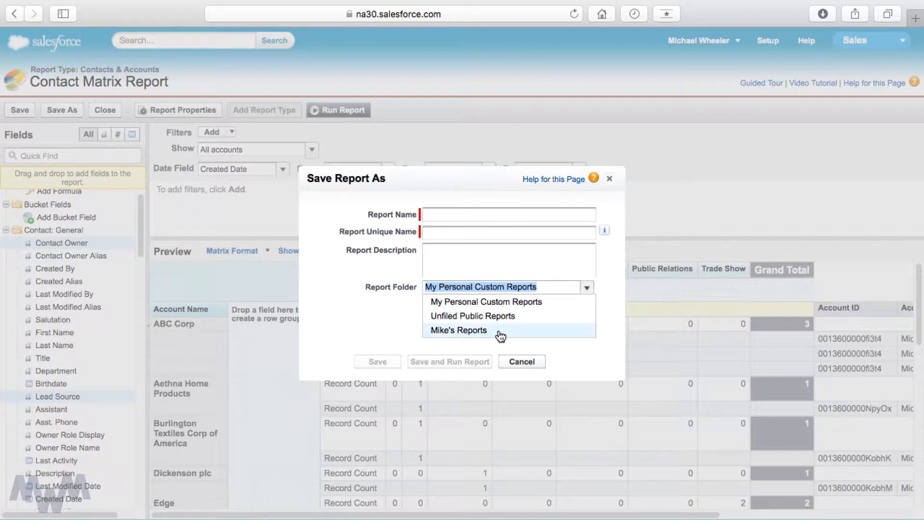
pyautogui.click(500, 331)
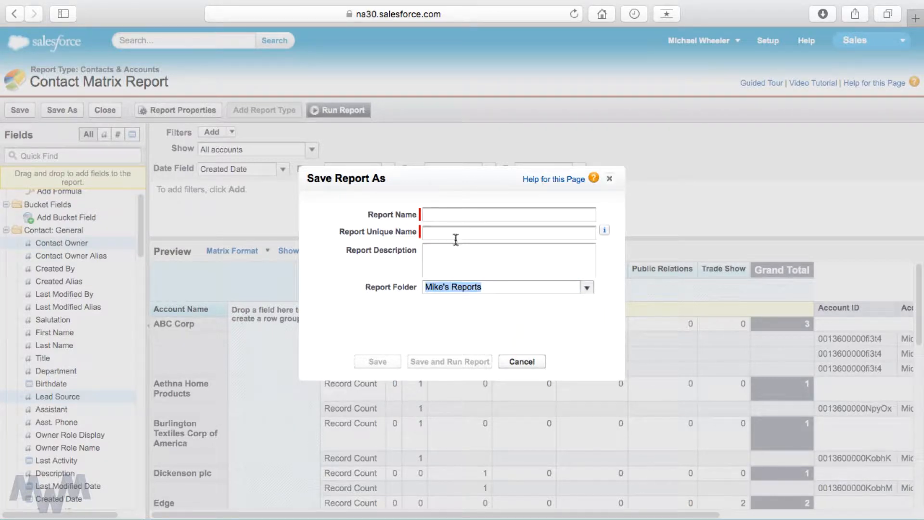
pyautogui.click(450, 182)
pyautogui.click(466, 180)
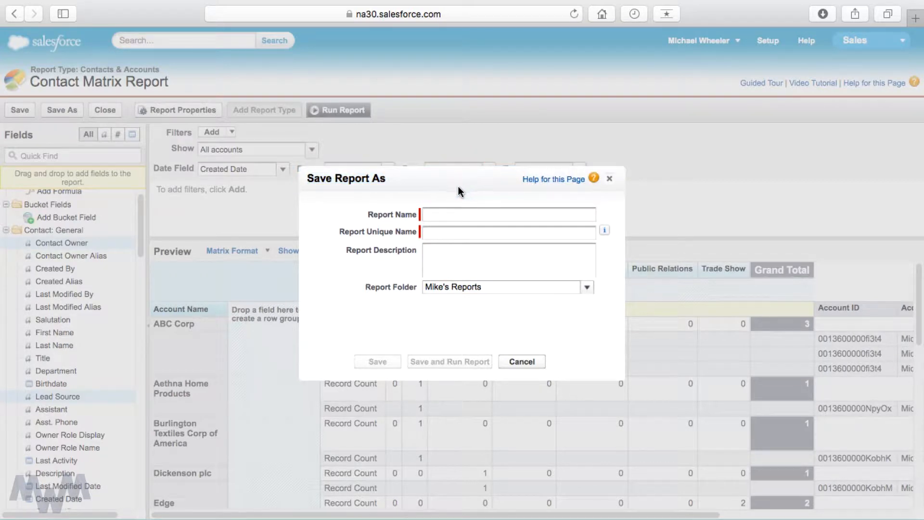
pyautogui.click(455, 215)
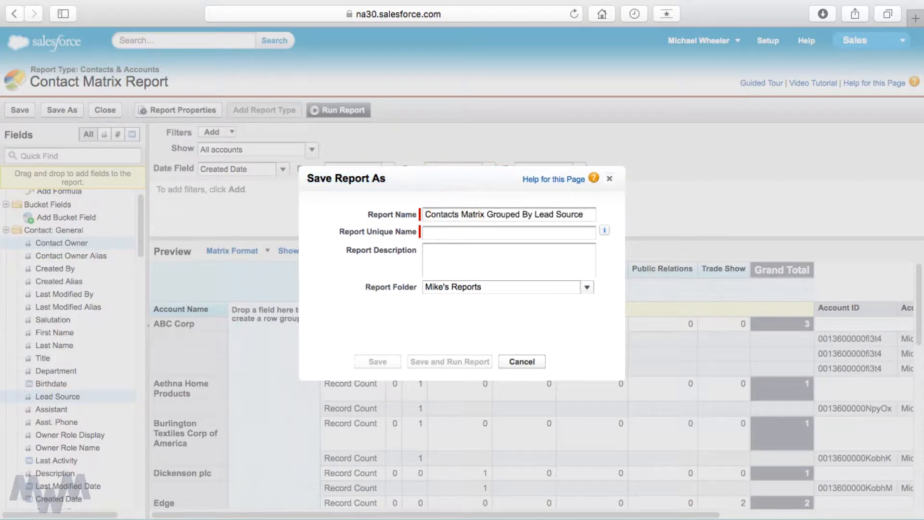
pyautogui.press('Tab')
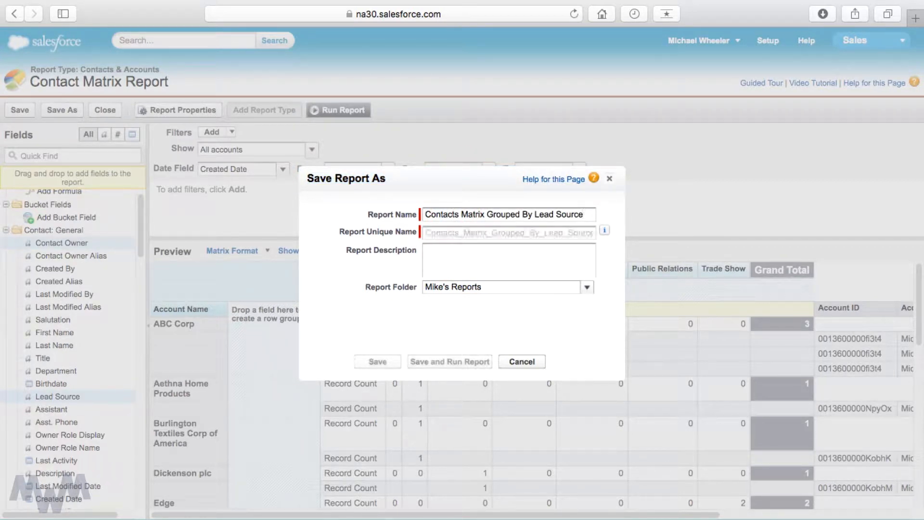
pyautogui.press('Tab')
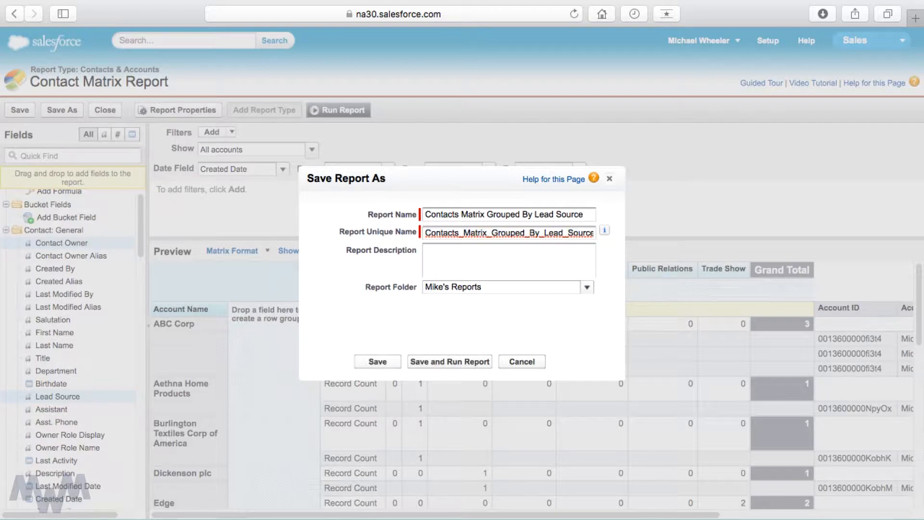
pyautogui.click(469, 366)
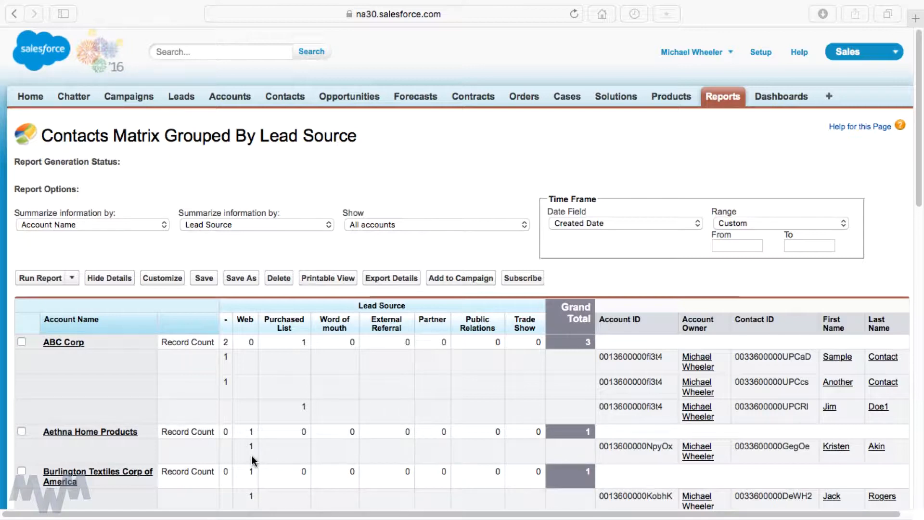
# Open the Sales by Account report from the Sales Reports folder, review its records and open it for customization.
pyautogui.scroll(-3, 255, 460)
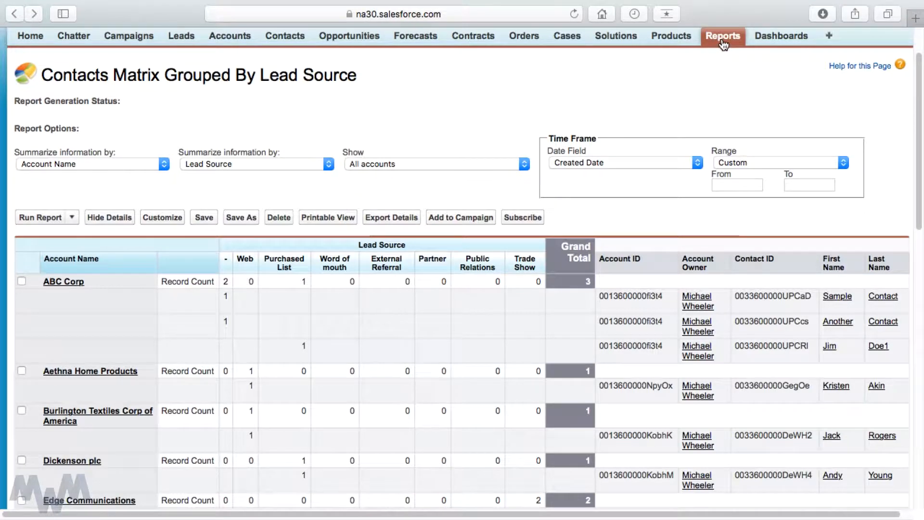
pyautogui.click(723, 37)
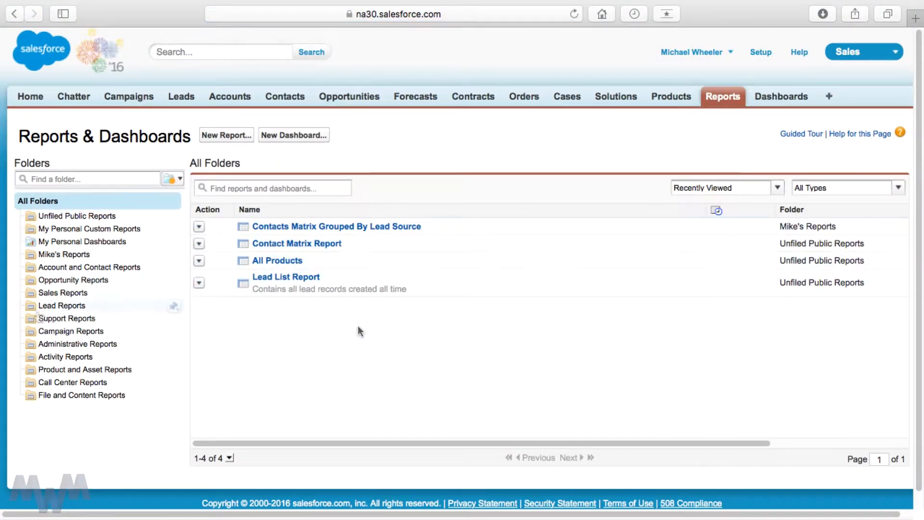
pyautogui.click(47, 295)
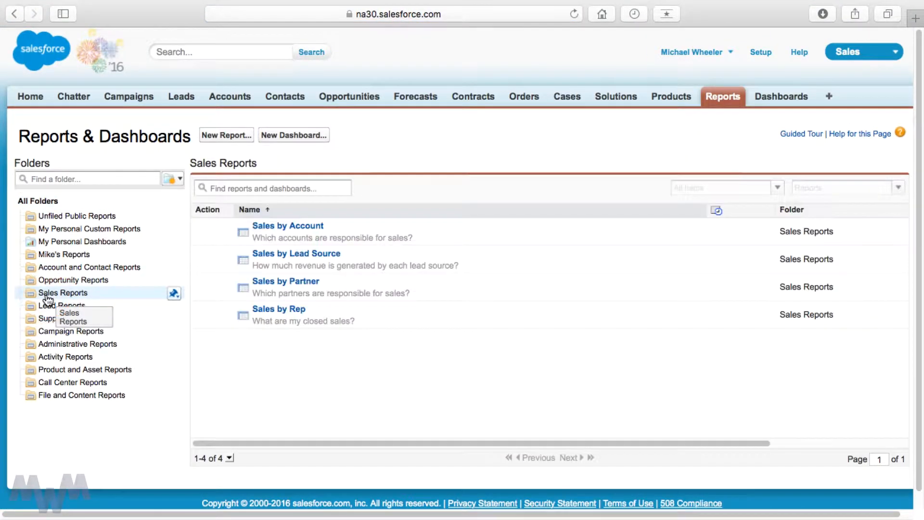
pyautogui.click(290, 226)
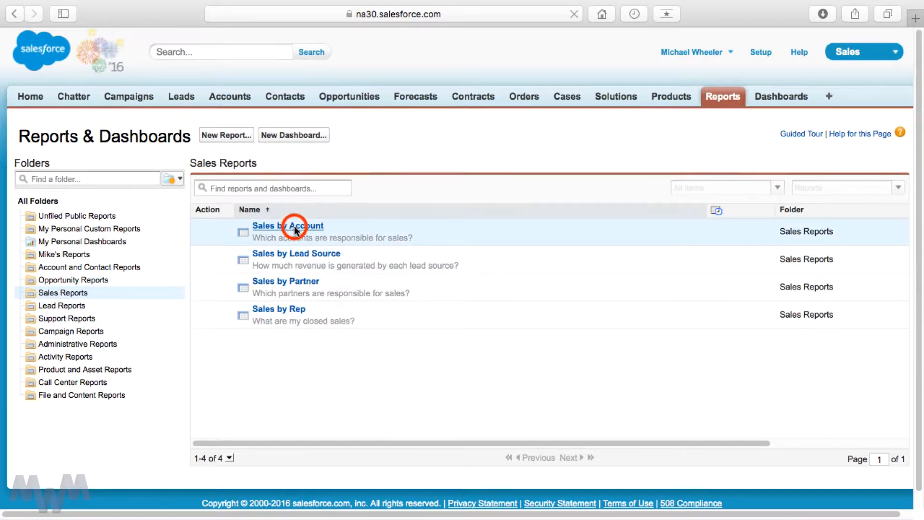
pyautogui.scroll(-2, 291, 349)
pyautogui.scroll(-2, 291, 347)
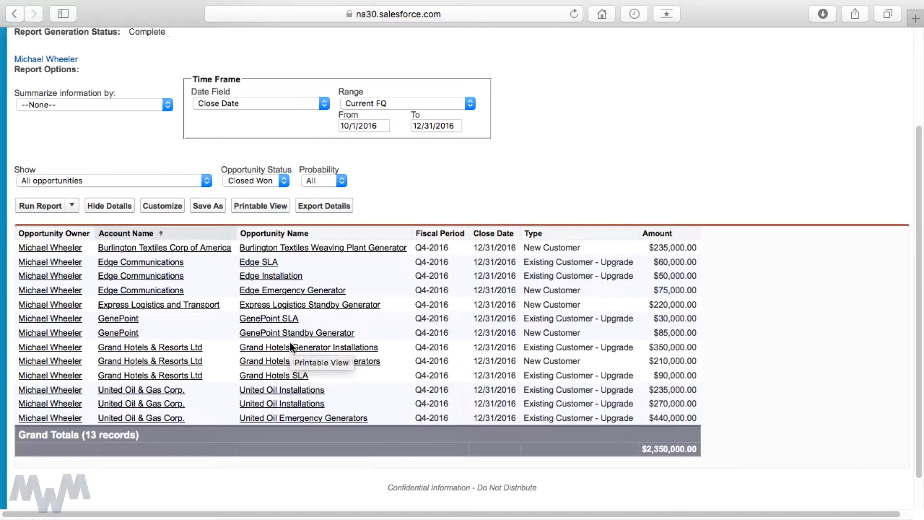
pyautogui.scroll(5, 291, 343)
pyautogui.click(173, 327)
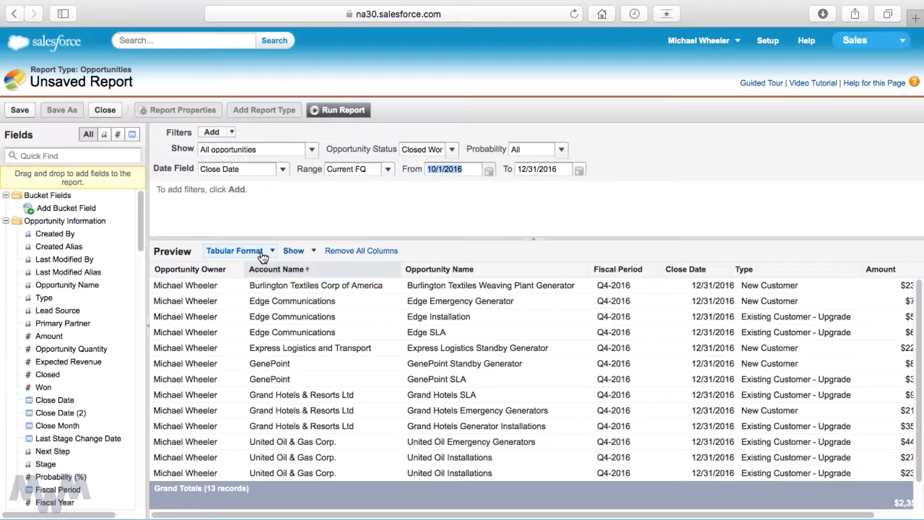
# Switch the report to Summary Format, group it by Account Name and run it.
pyautogui.click(262, 254)
pyautogui.click(265, 286)
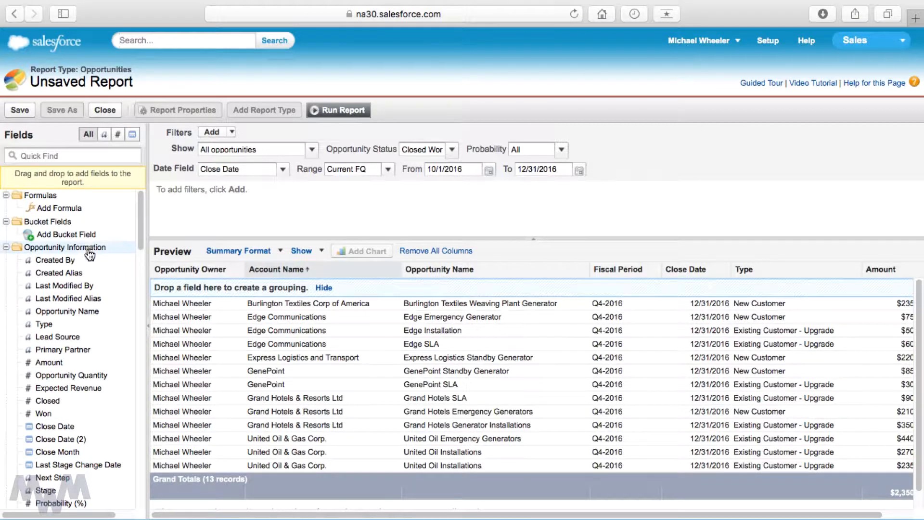
pyautogui.click(83, 156)
pyautogui.write('accou')
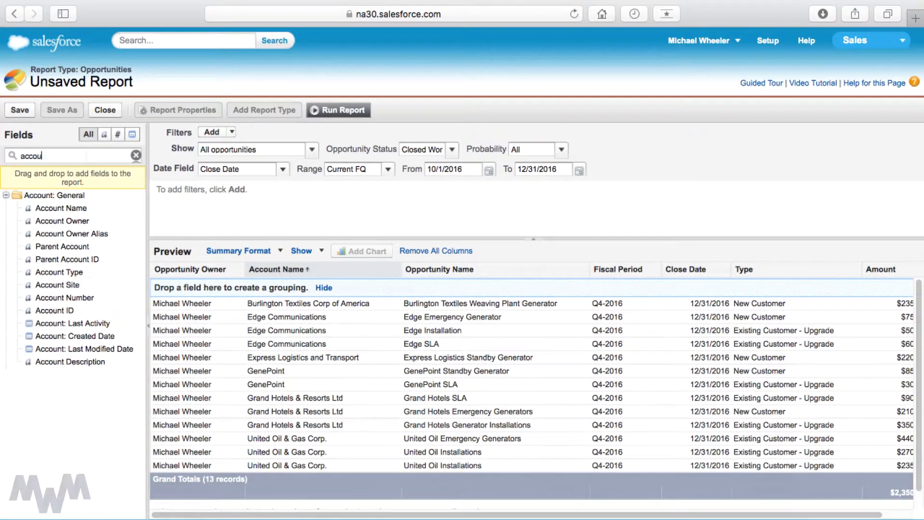
pyautogui.write('nt')
pyautogui.moveTo(61, 207); pyautogui.dragTo(231, 288)
pyautogui.click(354, 111)
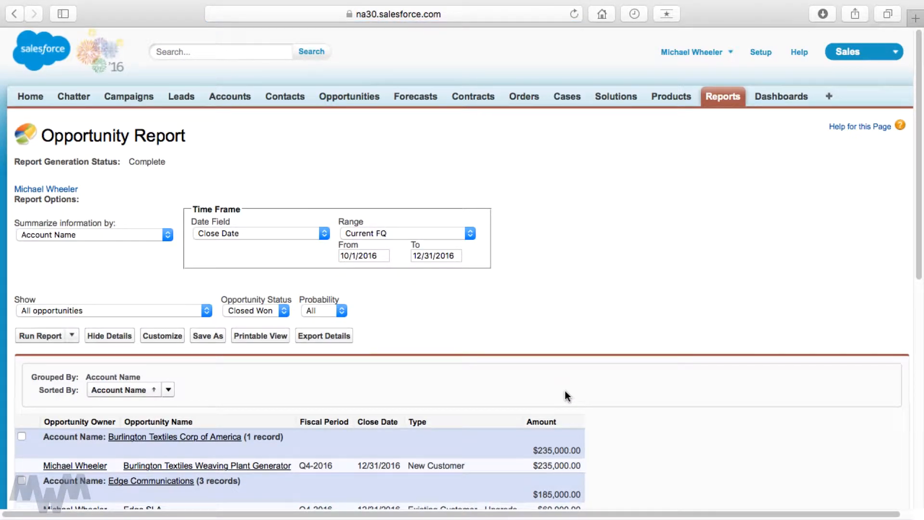
# Open the Opportunity Pipeline report from the Opportunity Reports folder for customization.
pyautogui.click(174, 337)
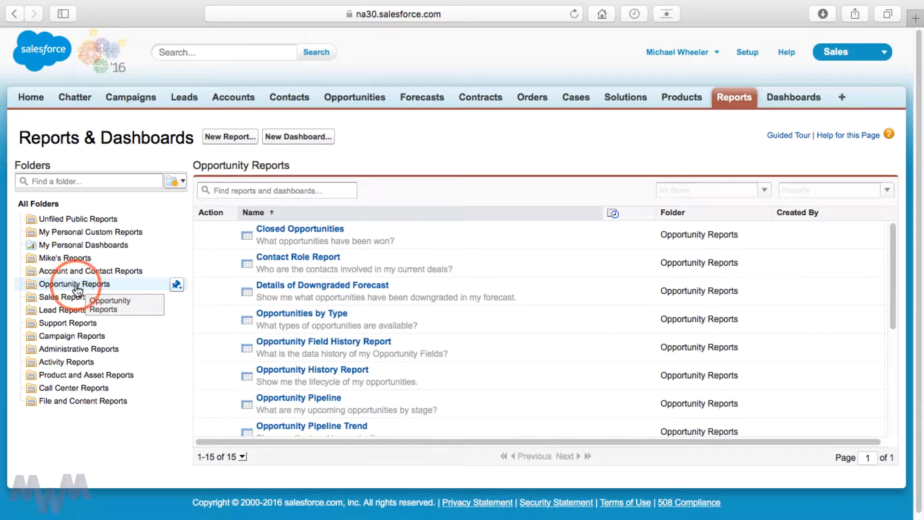
pyautogui.click(299, 398)
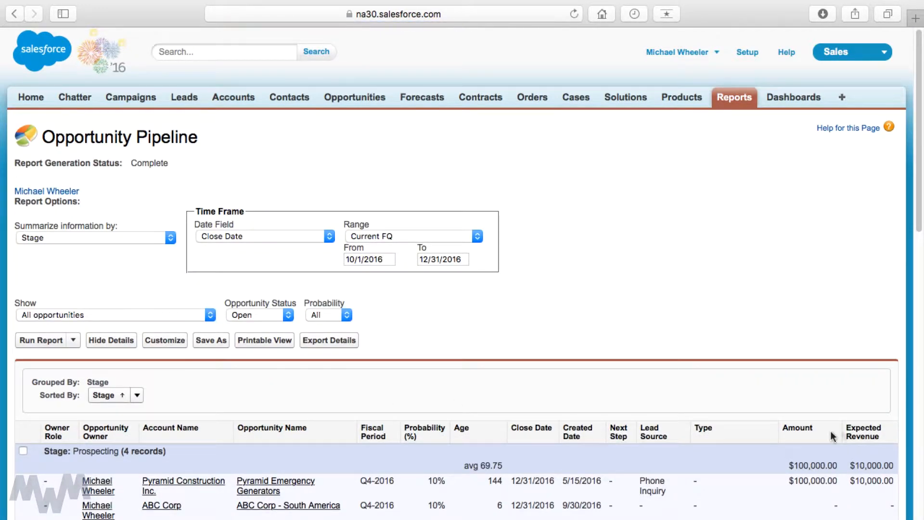
pyautogui.click(155, 346)
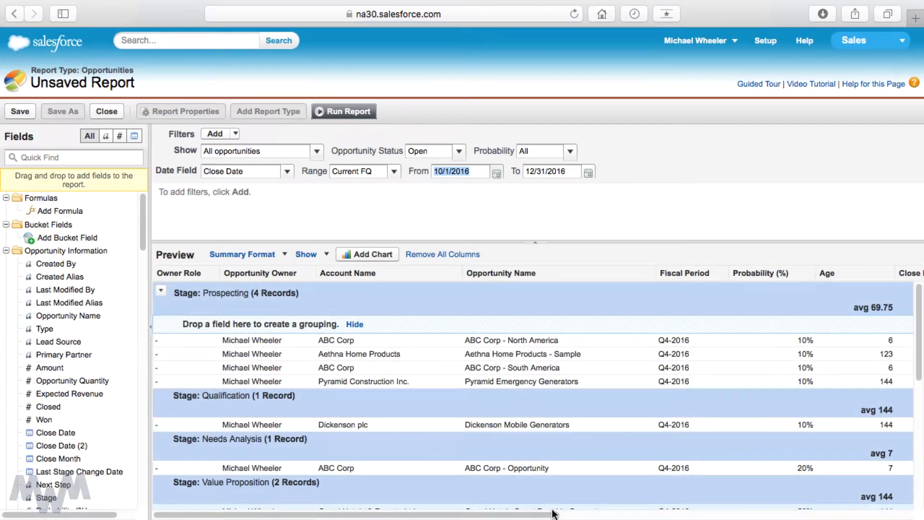
# Start a bucket field on the report's Amount column and name it "Deal Size".
pyautogui.moveTo(552, 516); pyautogui.dragTo(904, 516)
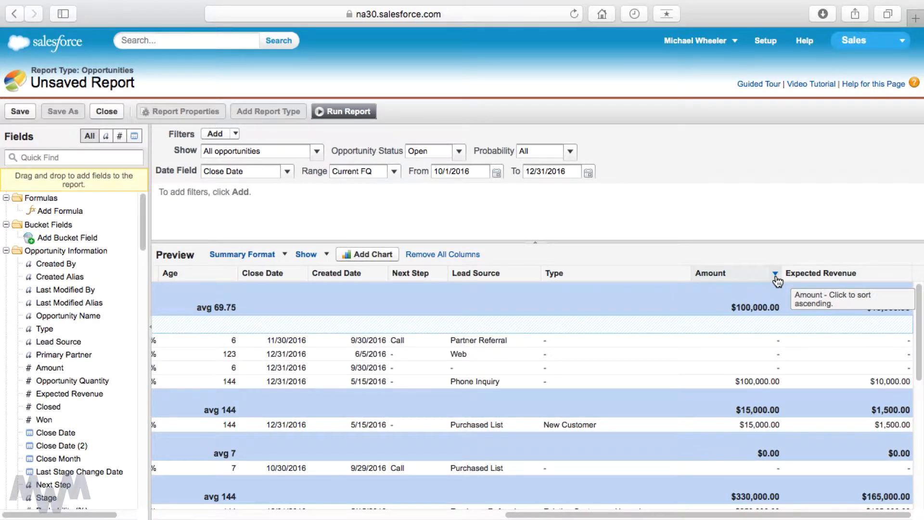
pyautogui.click(776, 277)
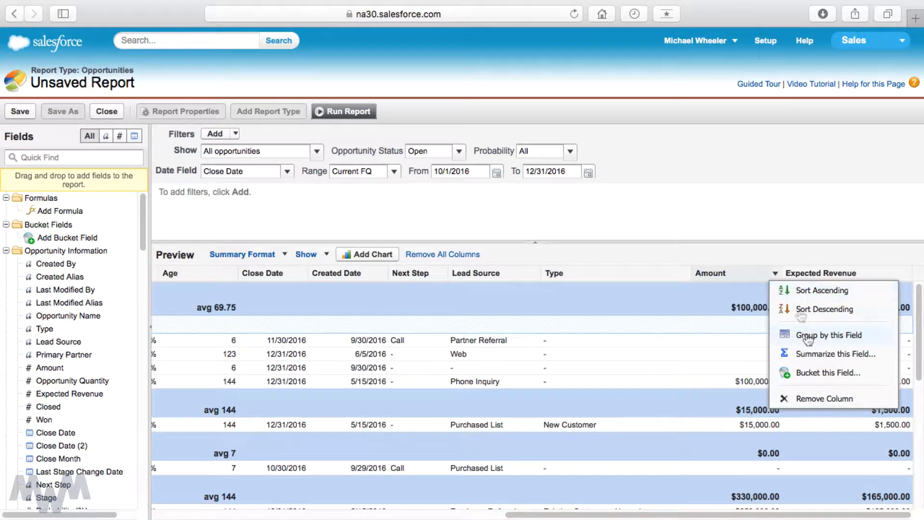
pyautogui.click(814, 373)
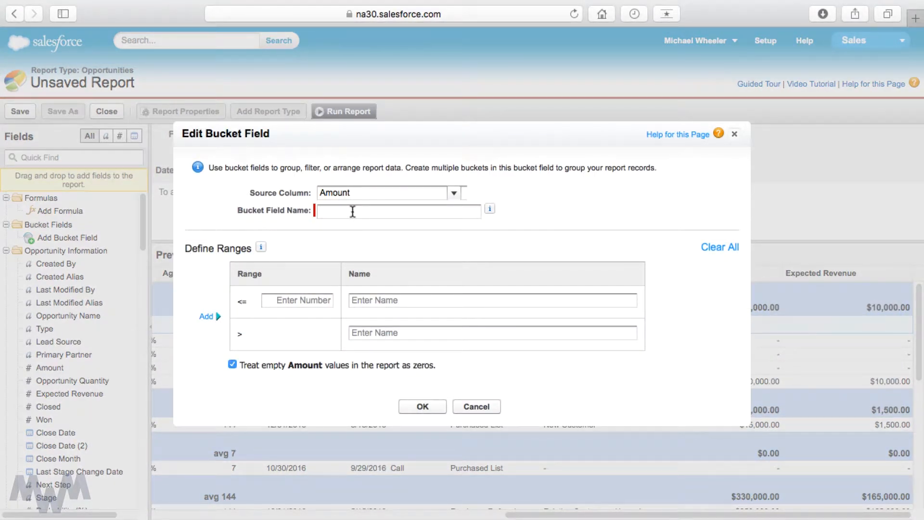
pyautogui.write('Deal Size')
# Define a bucket range up to 20,000 named "Small" and name the range above it "Medium".
pyautogui.click(299, 302)
pyautogui.write('20000')
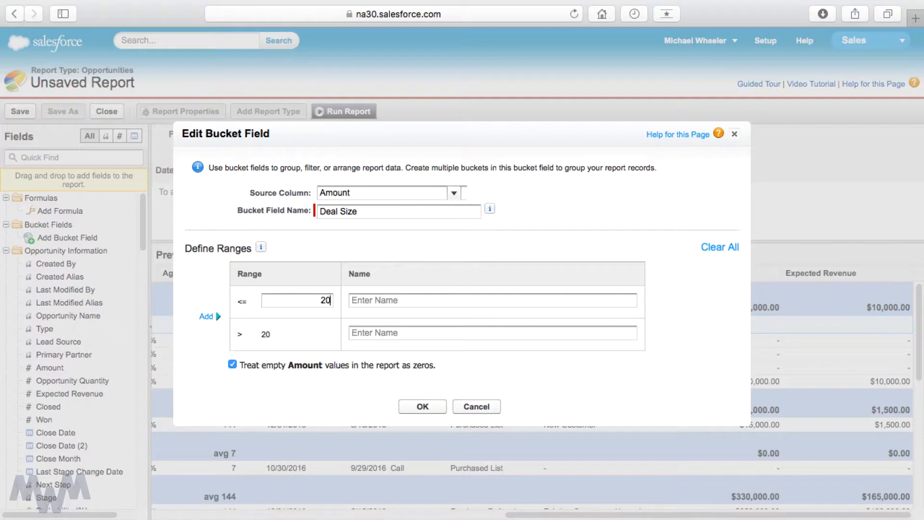
pyautogui.press('Tab')
pyautogui.write('Small')
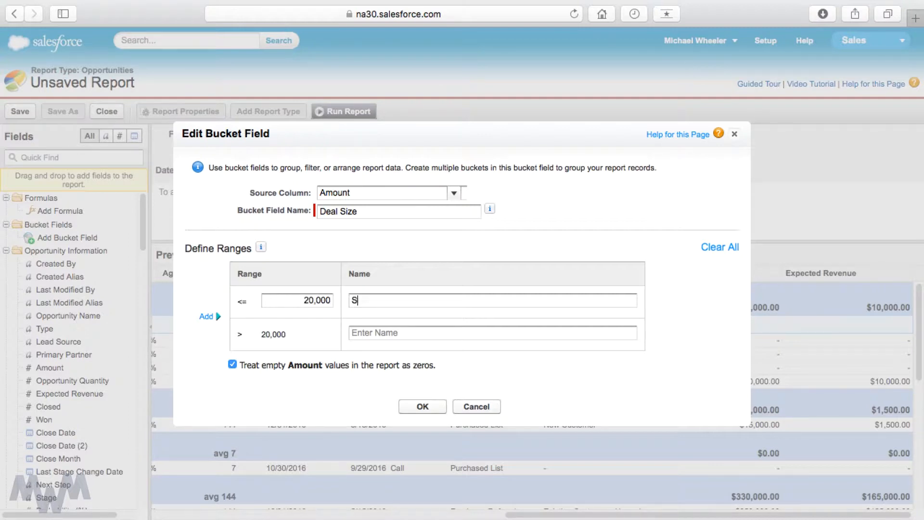
pyautogui.press('Tab')
pyautogui.write('Medium')
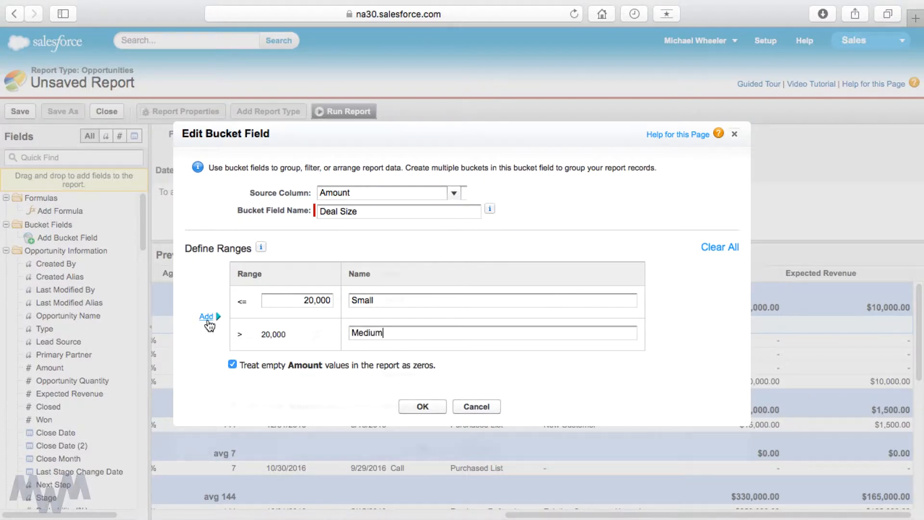
# Add a "Medium" range from 20,000 to 100,000, rename the range above it "Large" and apply the bucket field.
pyautogui.click(206, 317)
pyautogui.click(314, 337)
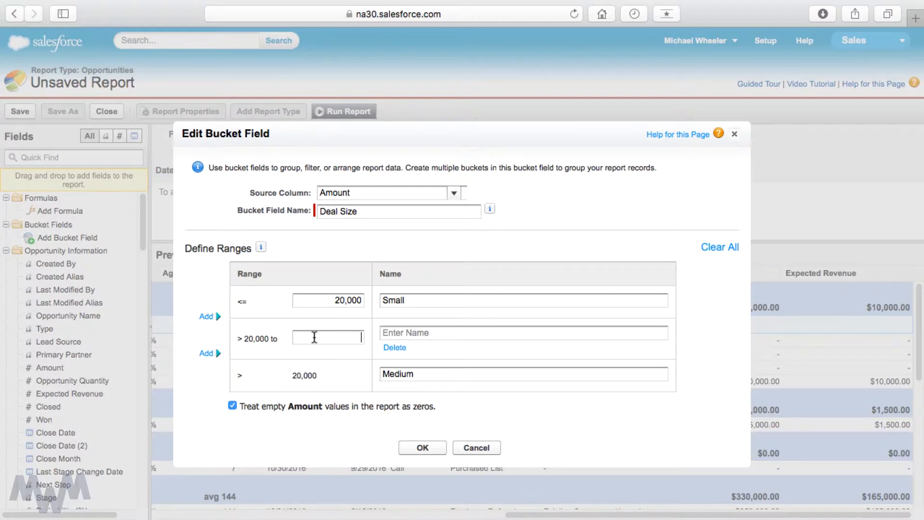
pyautogui.write('100000')
pyautogui.press('Tab')
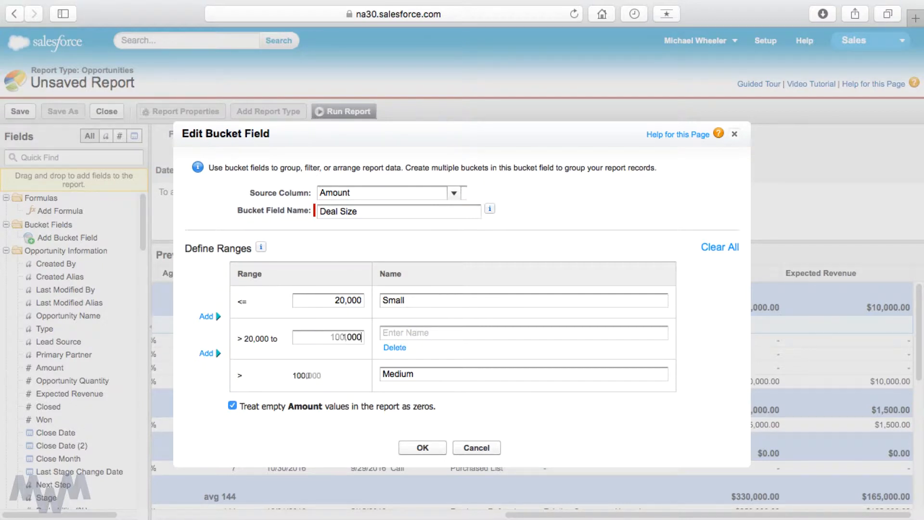
pyautogui.write('Medium')
pyautogui.press('Tab')
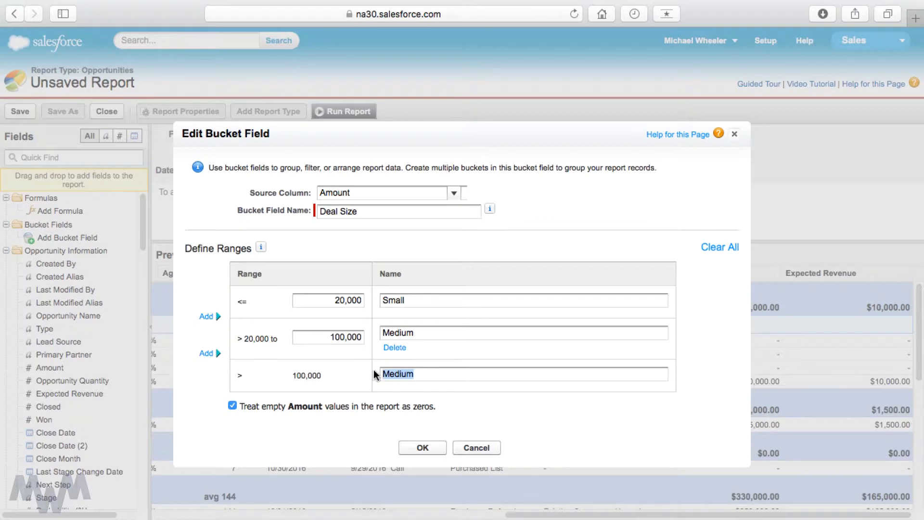
pyautogui.write('Large')
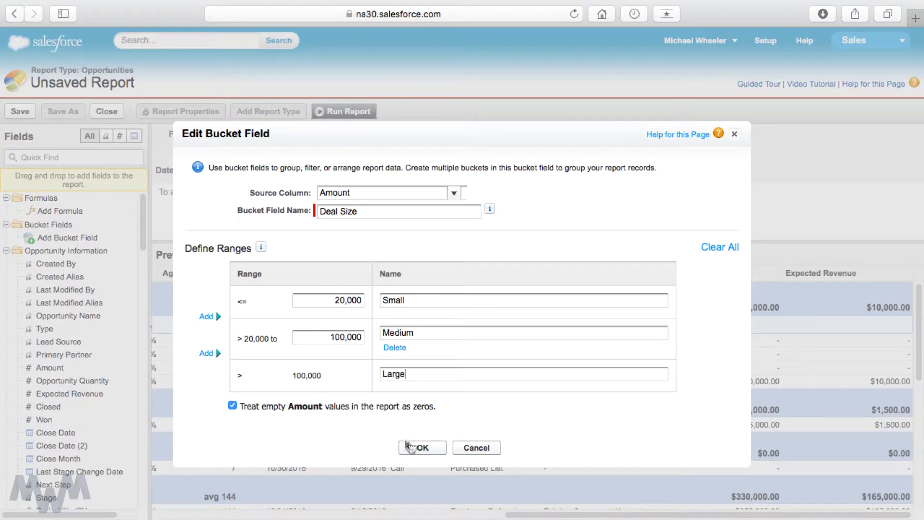
pyautogui.click(422, 449)
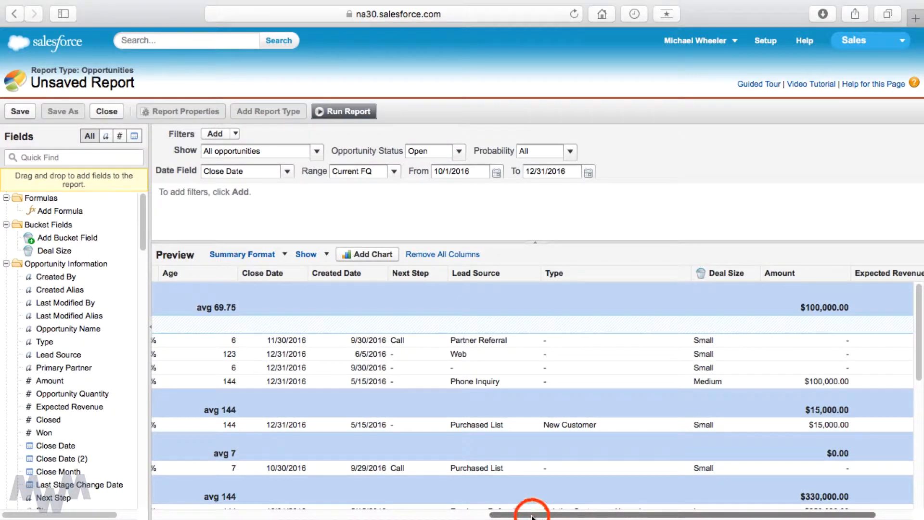
# Remove the Fiscal Period, Probability (%), Age, Created Date, Next Step, Lead Source and Type columns from the report and check the Deal Size values.
pyautogui.moveTo(532, 516); pyautogui.dragTo(195, 515)
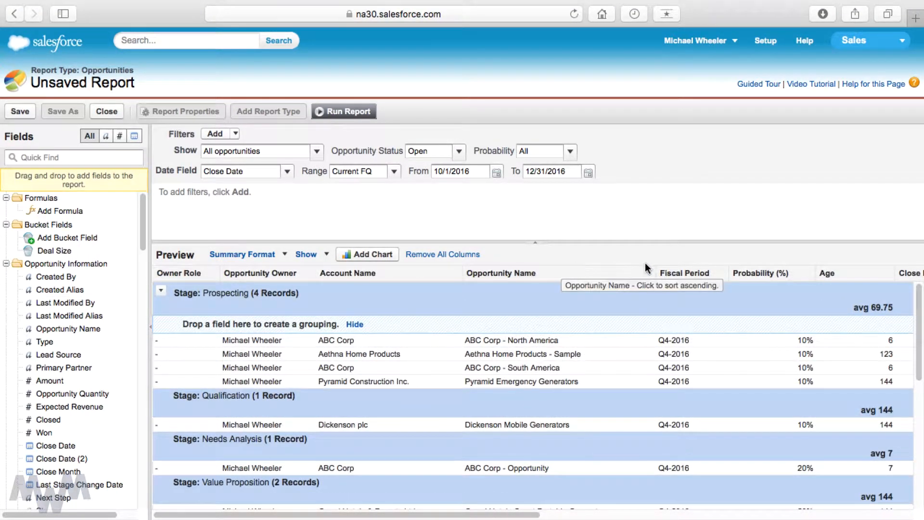
pyautogui.moveTo(682, 273); pyautogui.dragTo(62, 300)
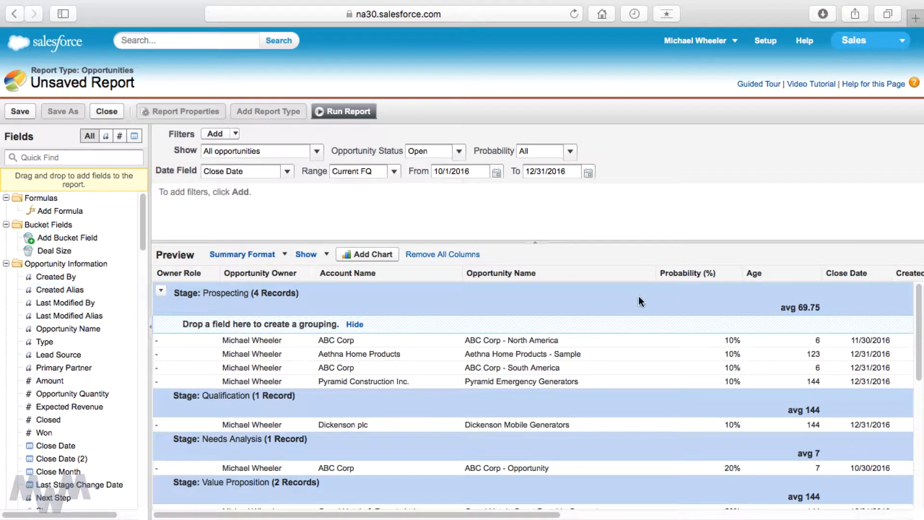
pyautogui.moveTo(684, 274); pyautogui.dragTo(30, 340)
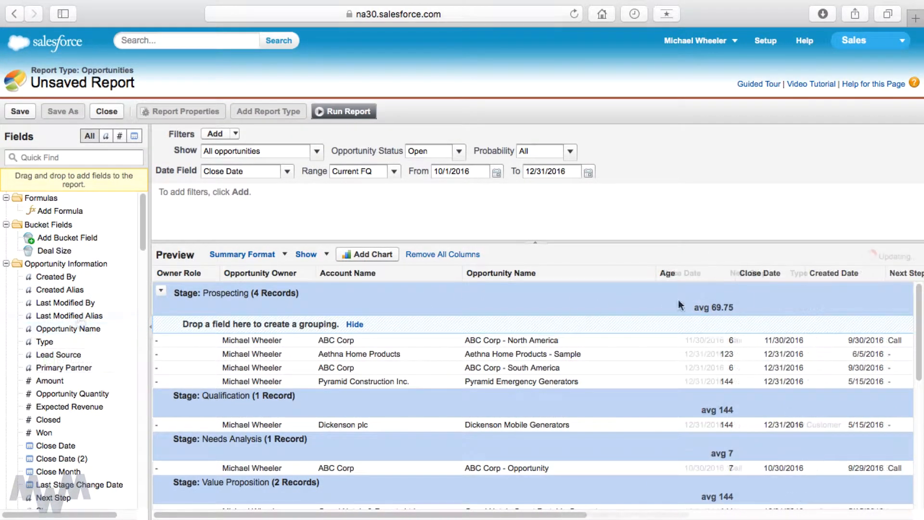
pyautogui.moveTo(746, 273); pyautogui.dragTo(93, 337)
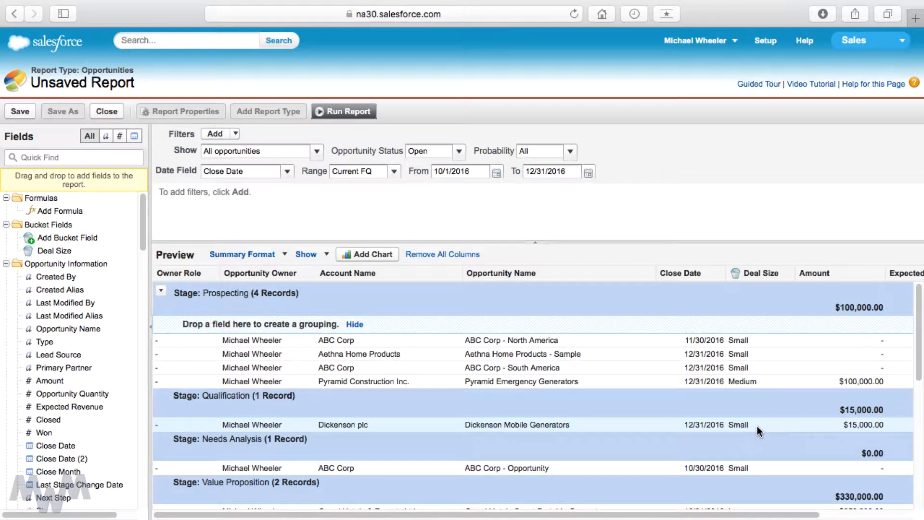
pyautogui.scroll(-3, 756, 426)
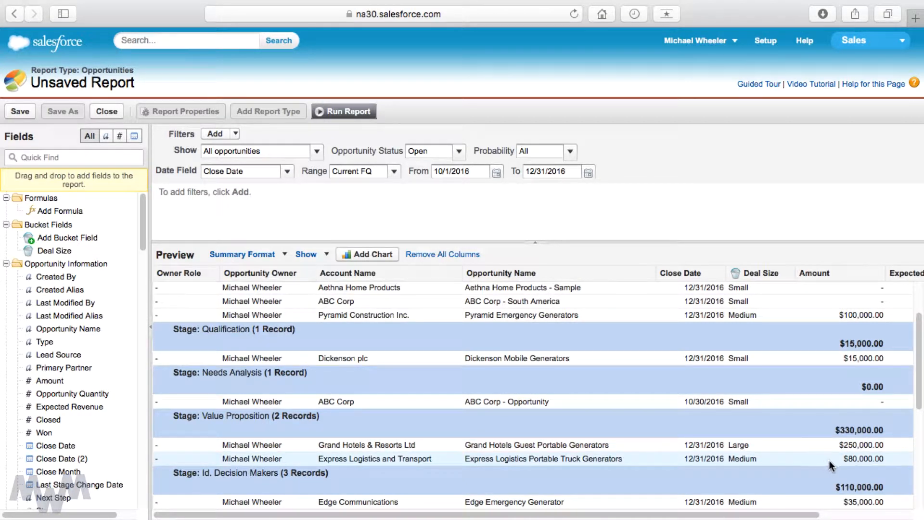
# Save the report as "Bucket Example" in the newly created custom report folder and run it.
pyautogui.click(17, 113)
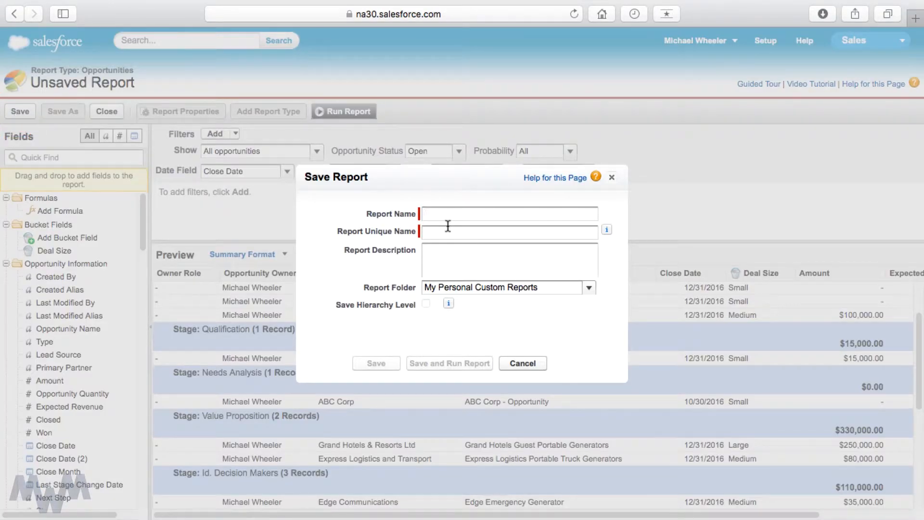
pyautogui.write('Bucket Example')
pyautogui.click(532, 288)
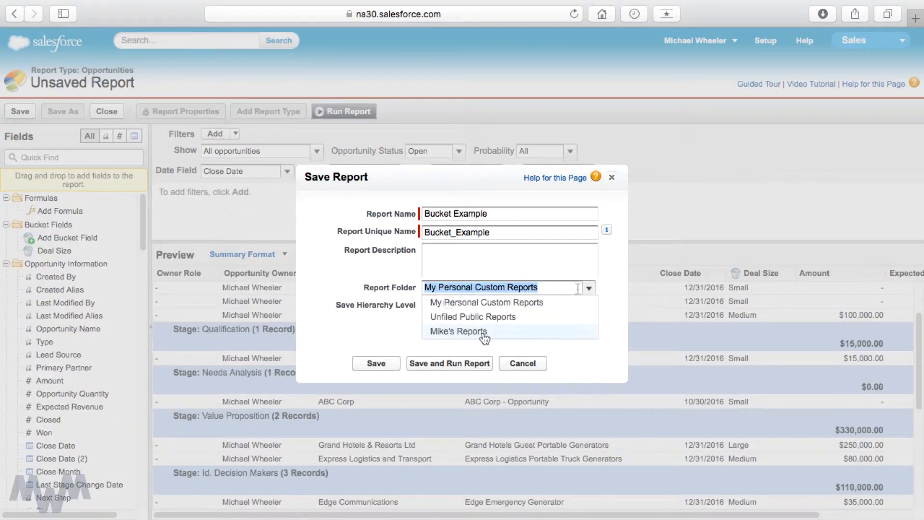
pyautogui.click(484, 332)
pyautogui.click(462, 363)
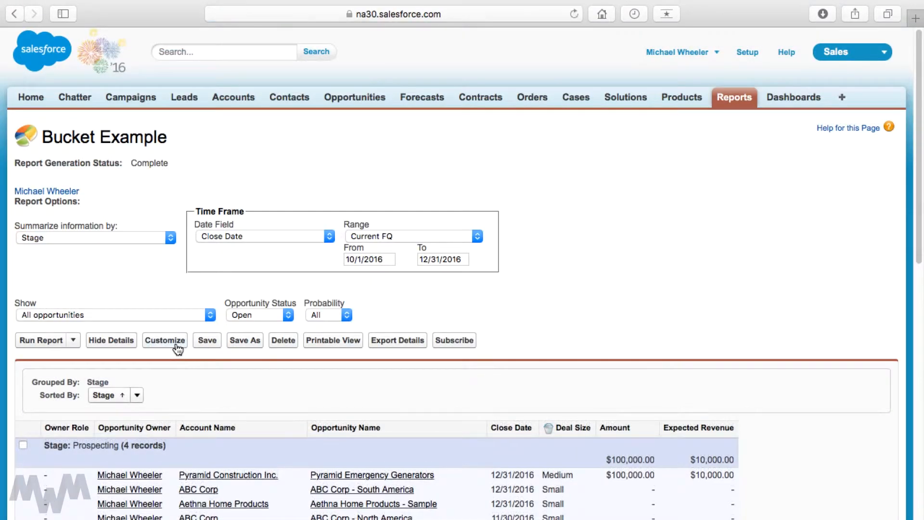
# Customize the Bucket Example report to group records by Deal Size and remove the Stage grouping.
pyautogui.click(173, 342)
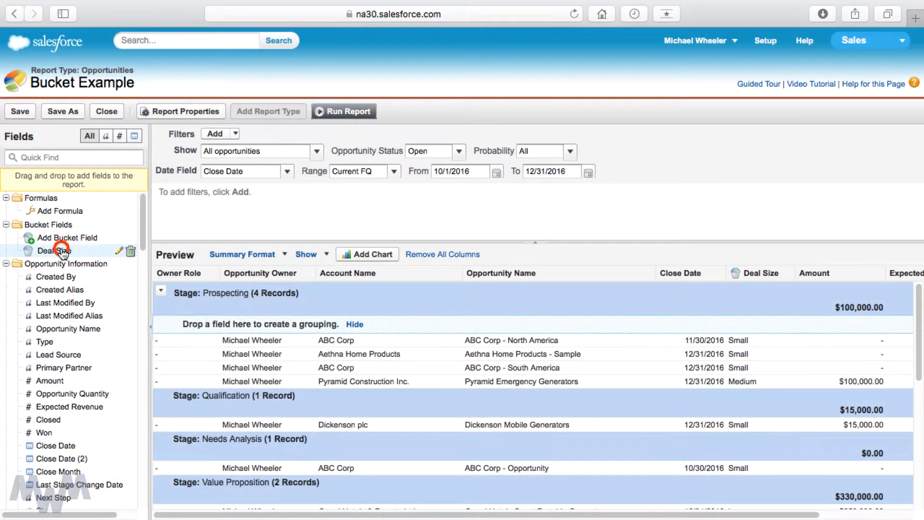
pyautogui.moveTo(57, 250); pyautogui.dragTo(178, 298)
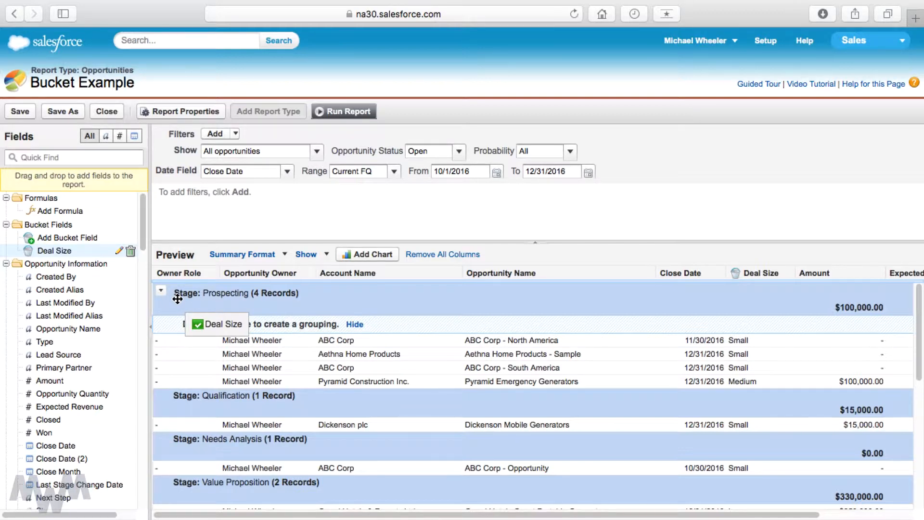
pyautogui.moveTo(178, 298); pyautogui.dragTo(177, 299)
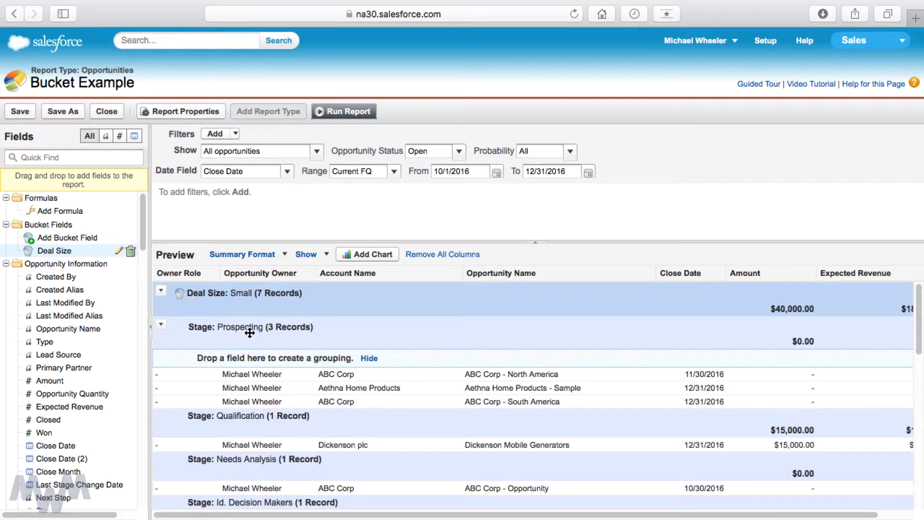
pyautogui.moveTo(251, 329); pyautogui.dragTo(92, 359)
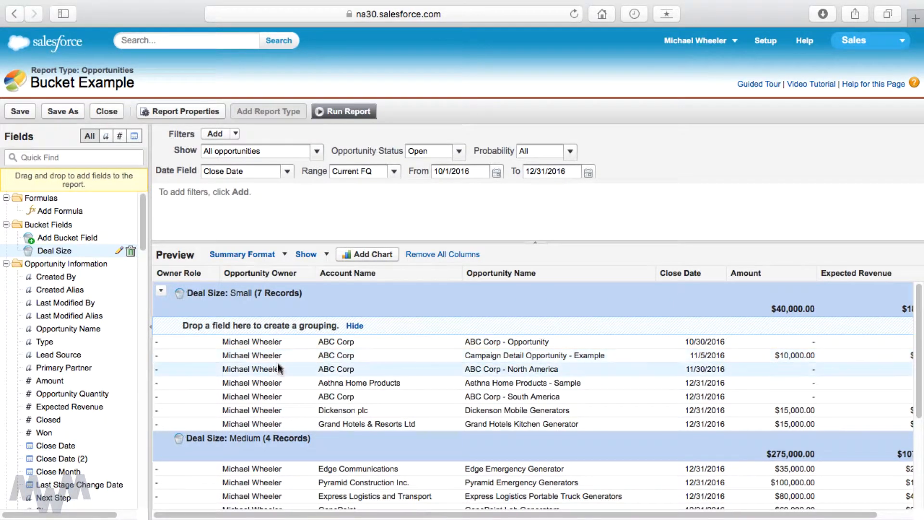
pyautogui.scroll(-3, 278, 366)
pyautogui.scroll(-3, 278, 367)
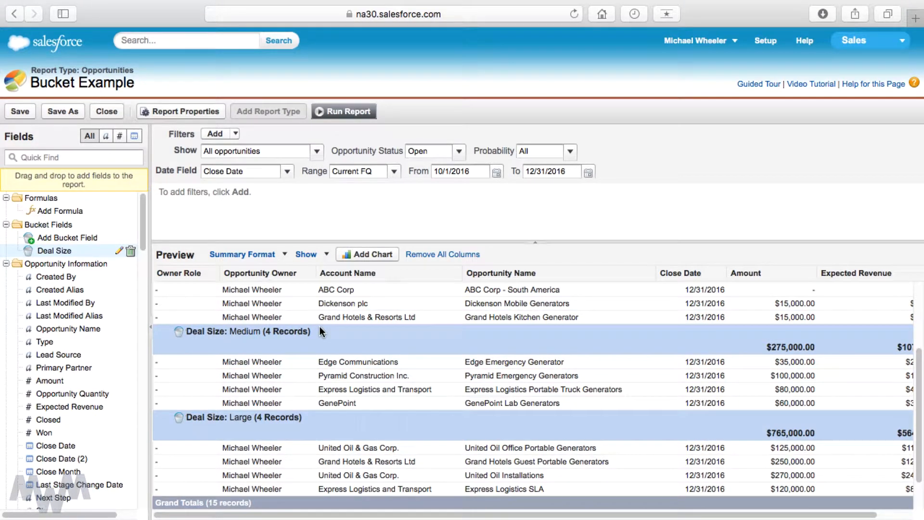
# Add a pie chart to the report with Record Count as values and Deal Size as wedges.
pyautogui.click(366, 254)
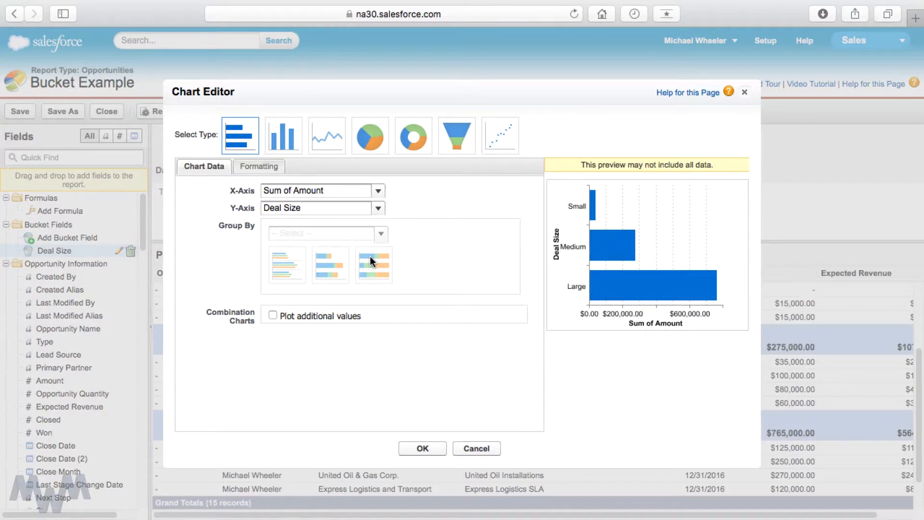
pyautogui.click(371, 147)
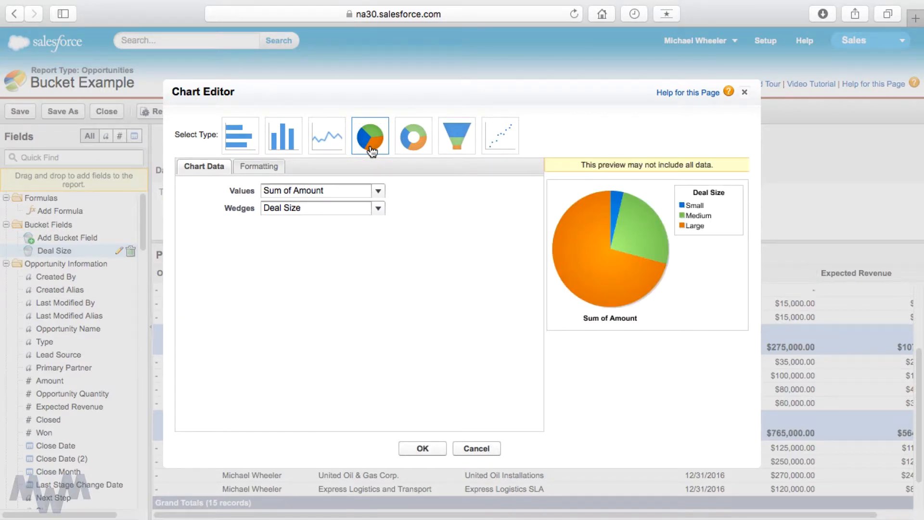
pyautogui.click(376, 208)
pyautogui.click(378, 190)
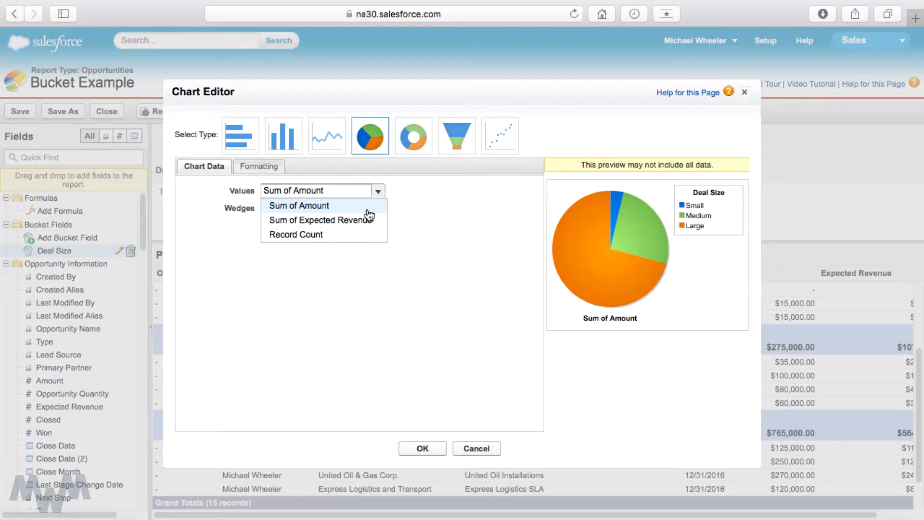
pyautogui.click(359, 234)
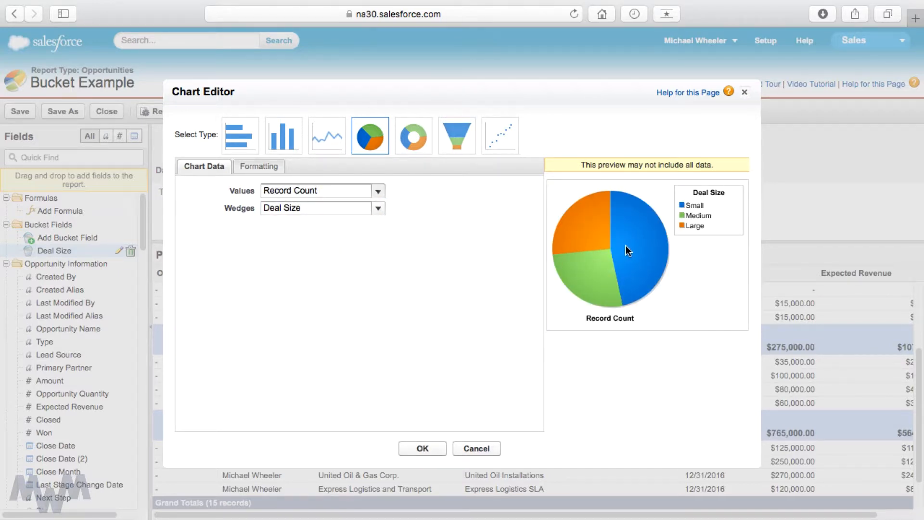
pyautogui.click(436, 448)
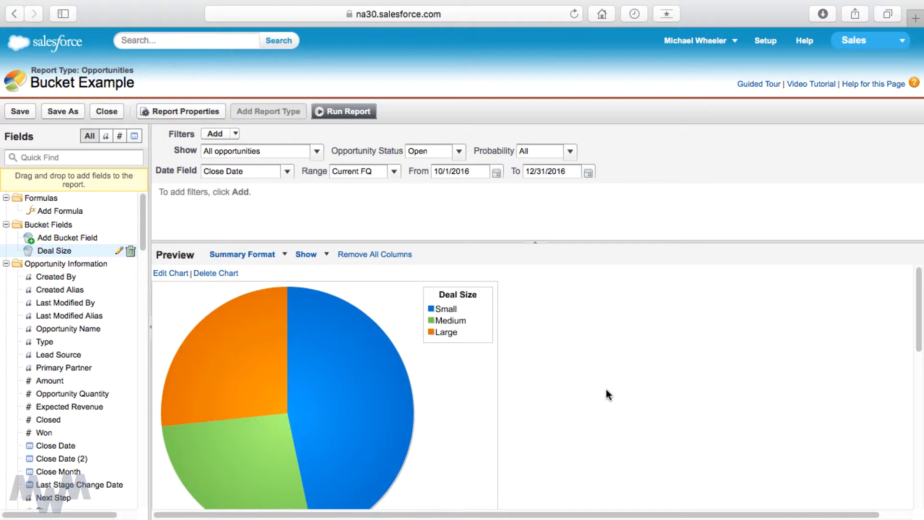
# Save the Bucket Example report and close the report builder.
pyautogui.click(20, 114)
pyautogui.click(106, 111)
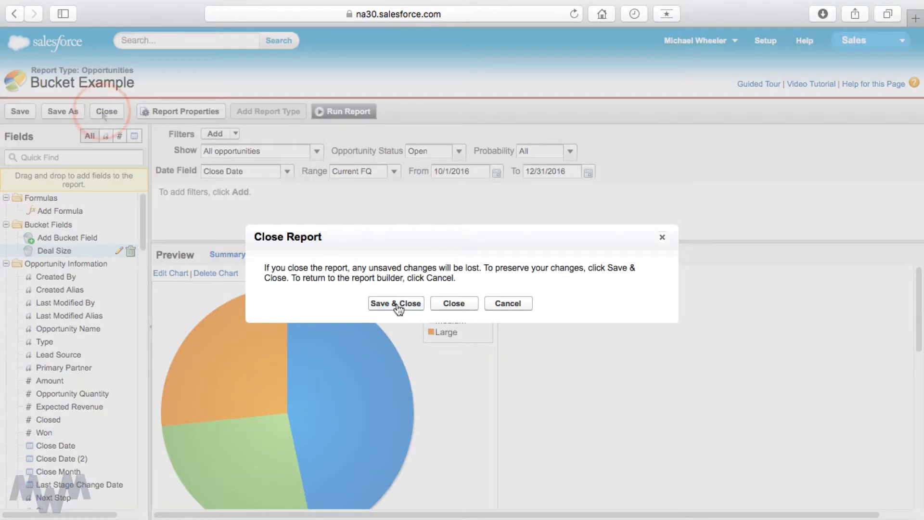
pyautogui.click(395, 304)
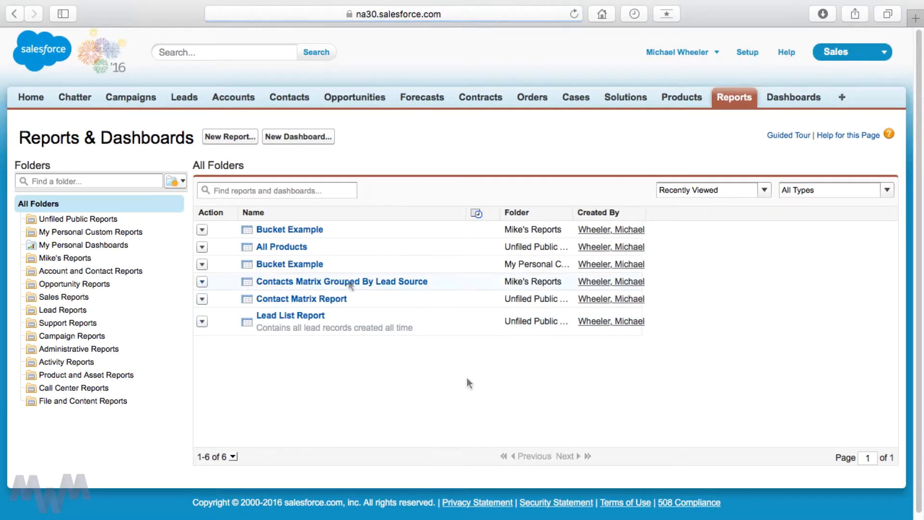
# Open the Bucket Example report from the custom report folder and review its pie chart and Deal Size groups.
pyautogui.click(302, 235)
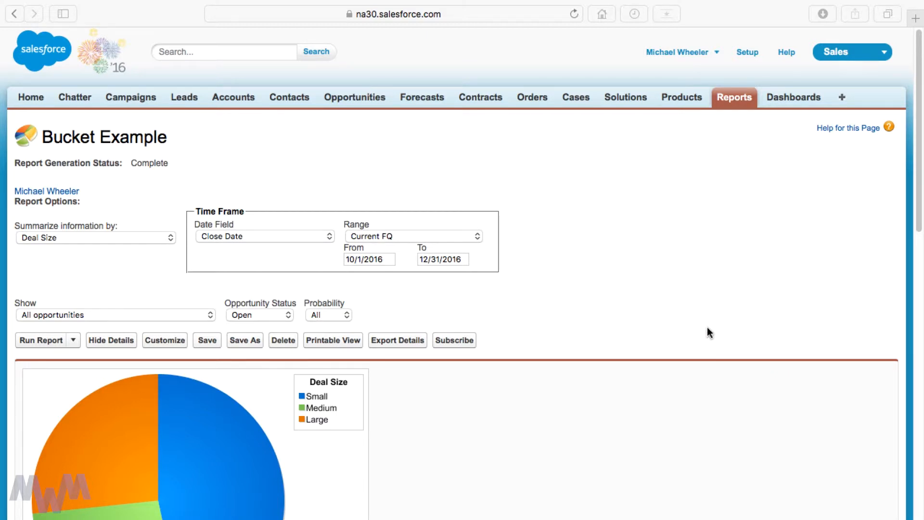
pyautogui.scroll(-3, 707, 330)
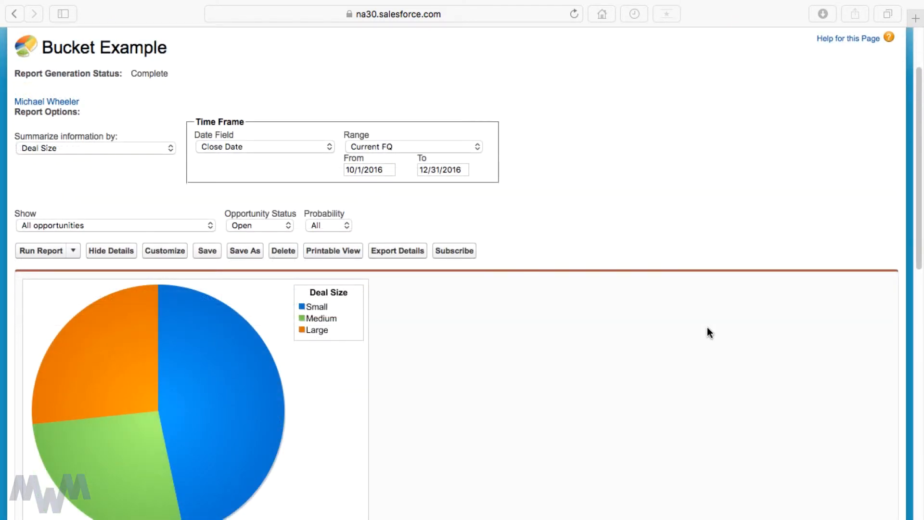
pyautogui.scroll(-3, 709, 332)
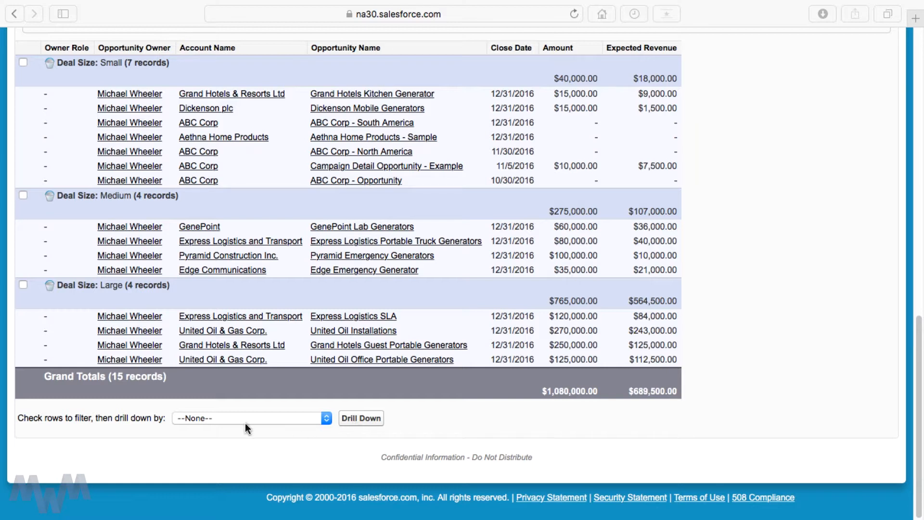
# Drill down into the Medium and Large deal size groups by Lead Source.
pyautogui.click(22, 196)
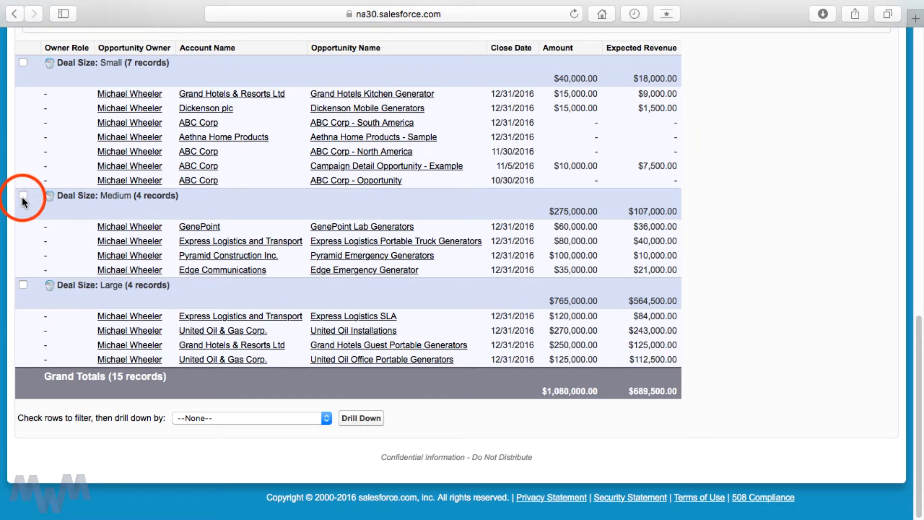
pyautogui.click(23, 286)
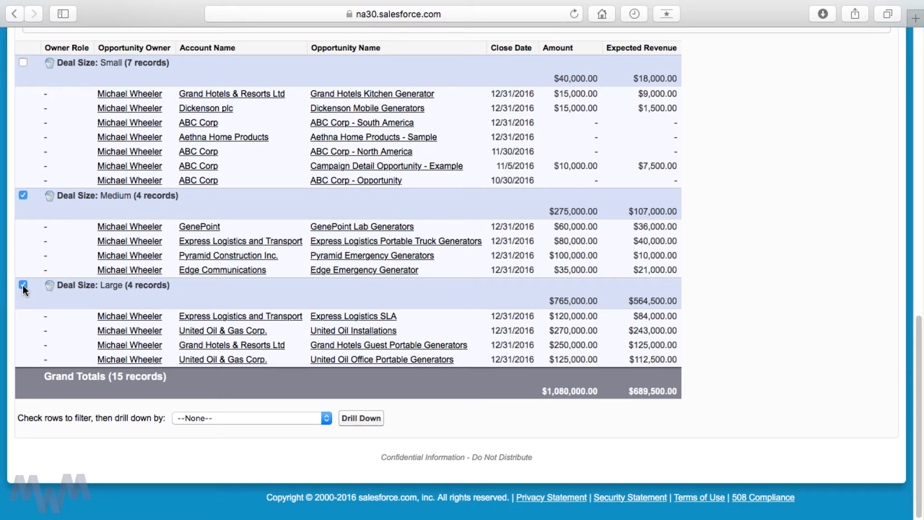
pyautogui.click(302, 419)
pyautogui.click(247, 477)
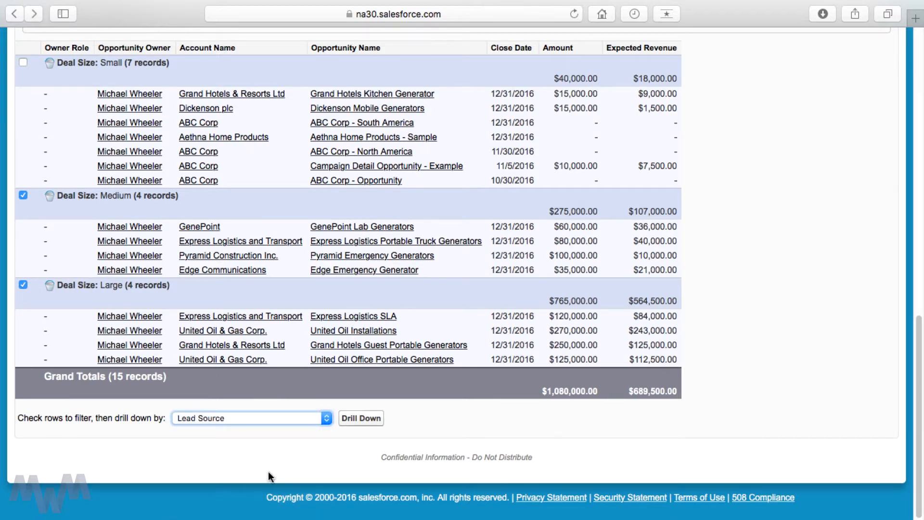
pyautogui.click(361, 418)
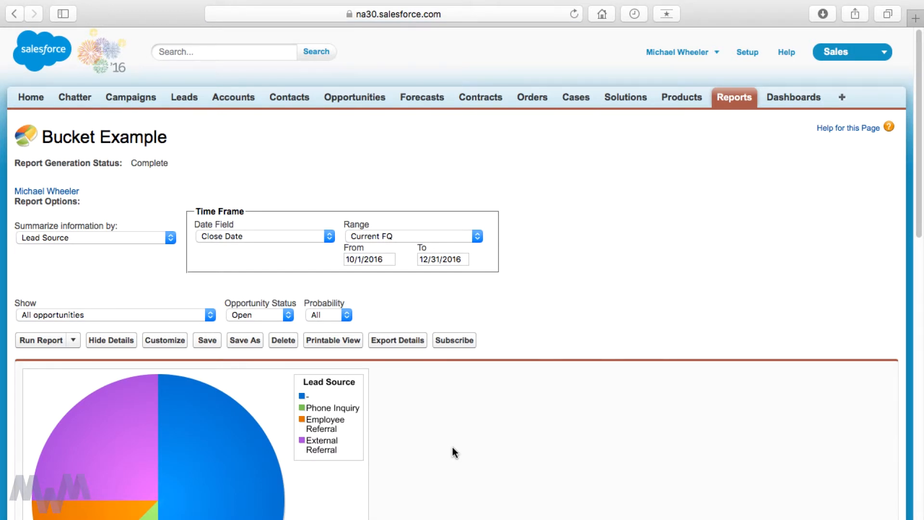
# Export the details of the drilled-down Bucket Example report in Excel Format .xls with ISO-8859-1 encoding, and return to the report.
pyautogui.scroll(-7, 453, 447)
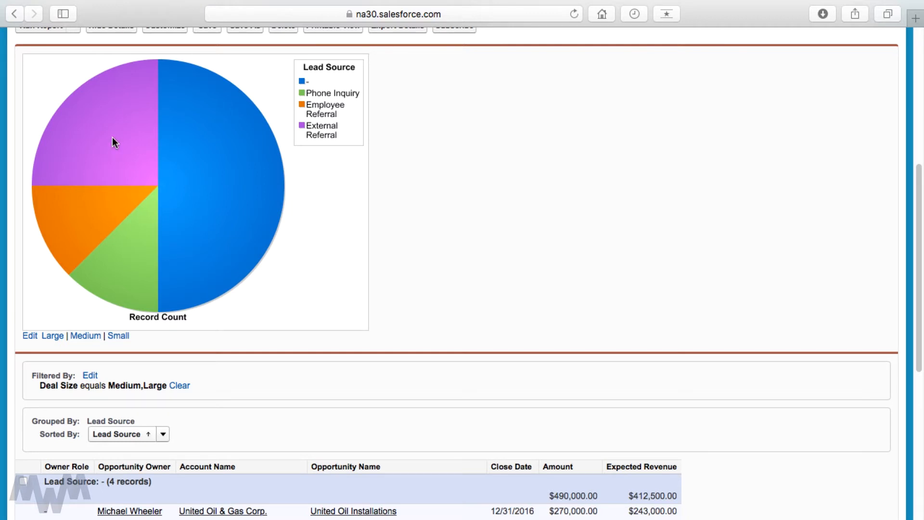
pyautogui.scroll(-5, 513, 267)
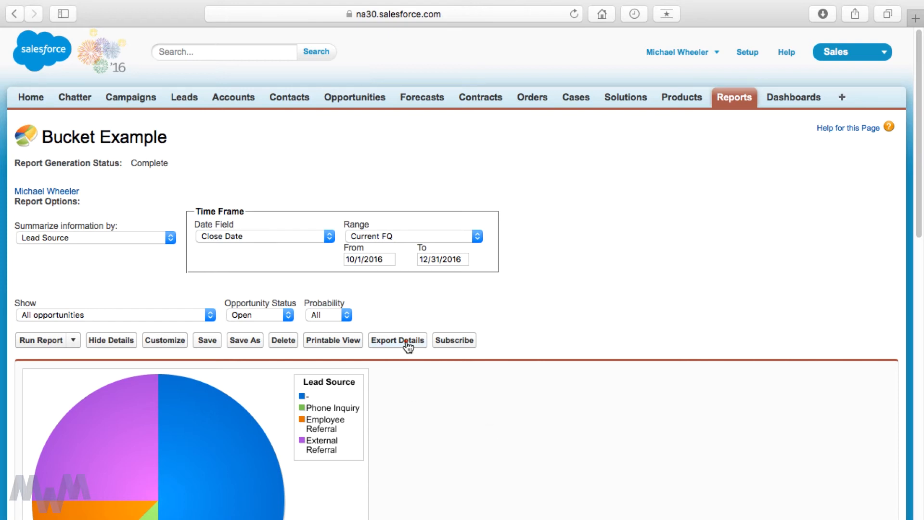
pyautogui.click(407, 342)
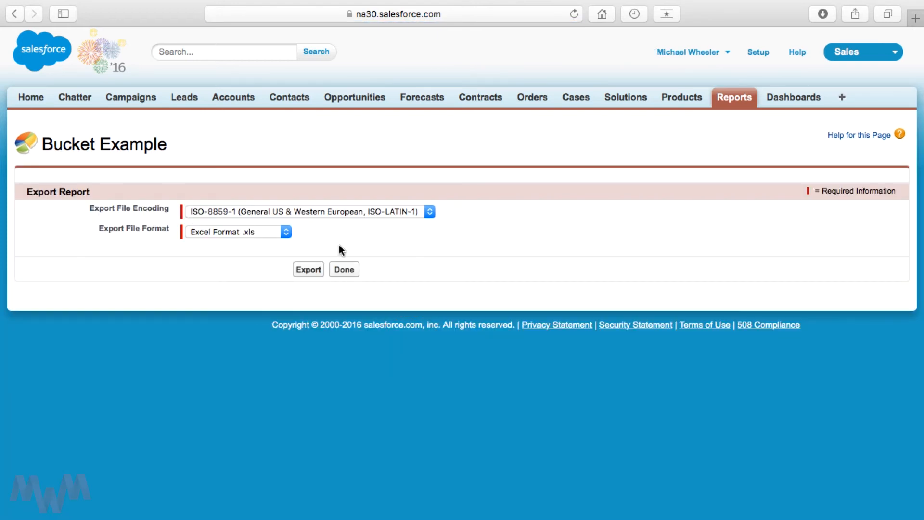
pyautogui.click(278, 237)
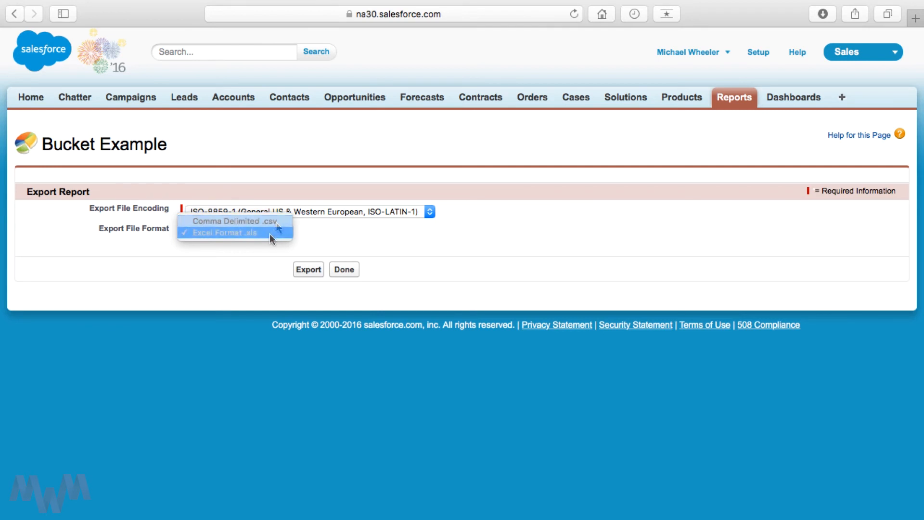
pyautogui.click(272, 234)
pyautogui.click(301, 281)
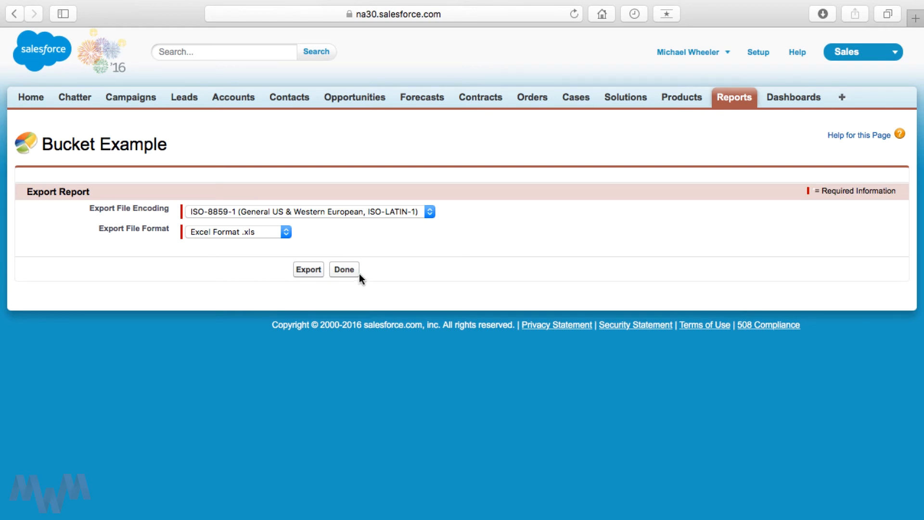
pyautogui.click(348, 273)
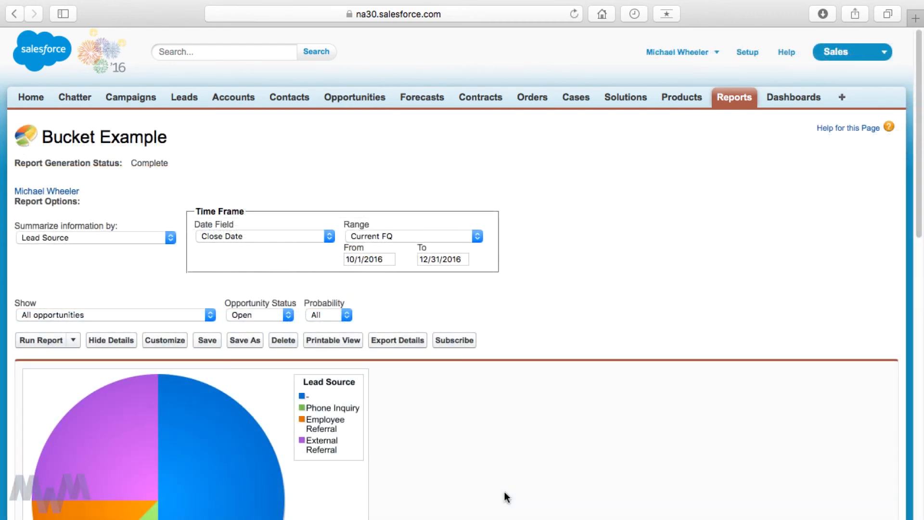